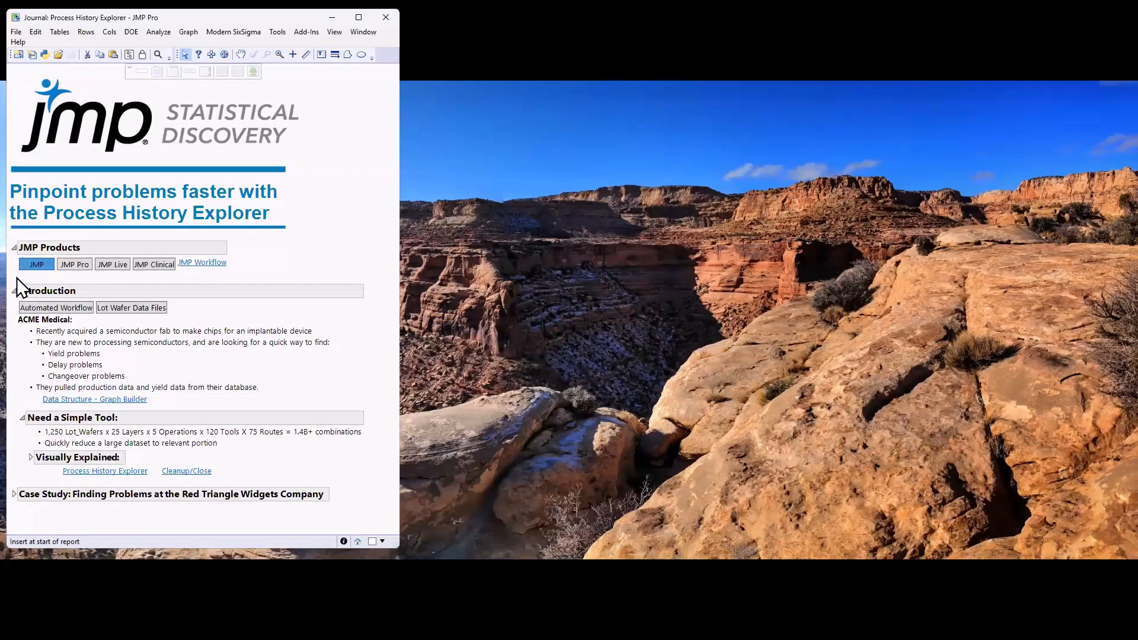
mouse_move(17, 277)
left_mouse_down()
mouse_move(64, 267)
mouse_move(26, 251)
left_mouse_up()
mouse_move(289, 295)
left_mouse_down()
mouse_move(297, 481)
mouse_move(248, 478)
left_mouse_up()
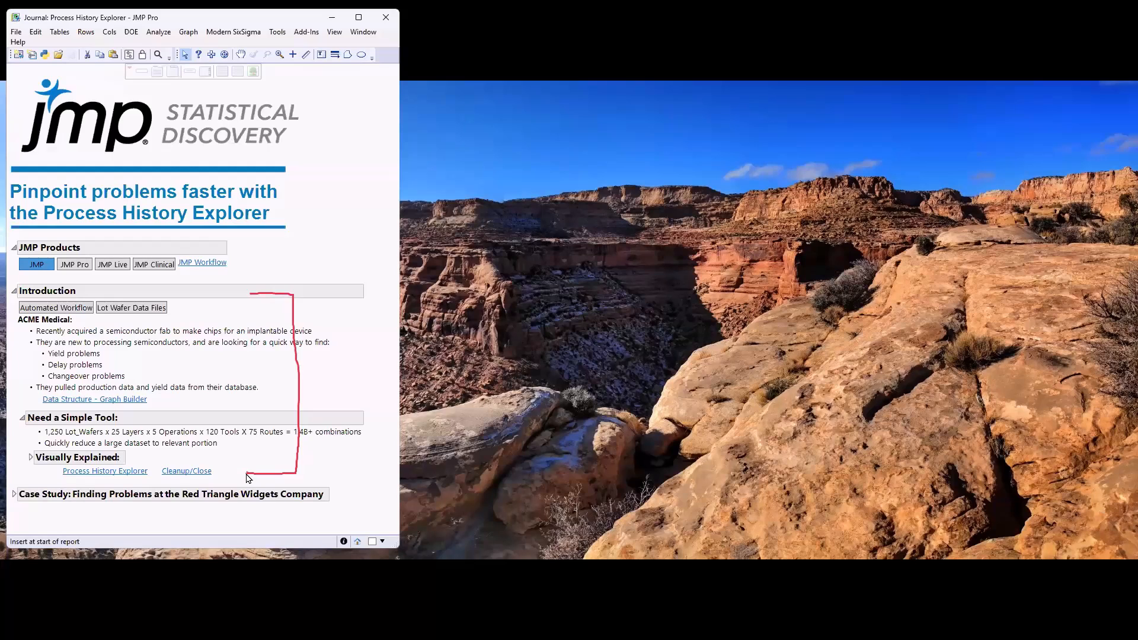
mouse_move(251, 465)
left_mouse_down()
mouse_move(282, 481)
mouse_move(269, 491)
mouse_move(279, 493)
left_mouse_up()
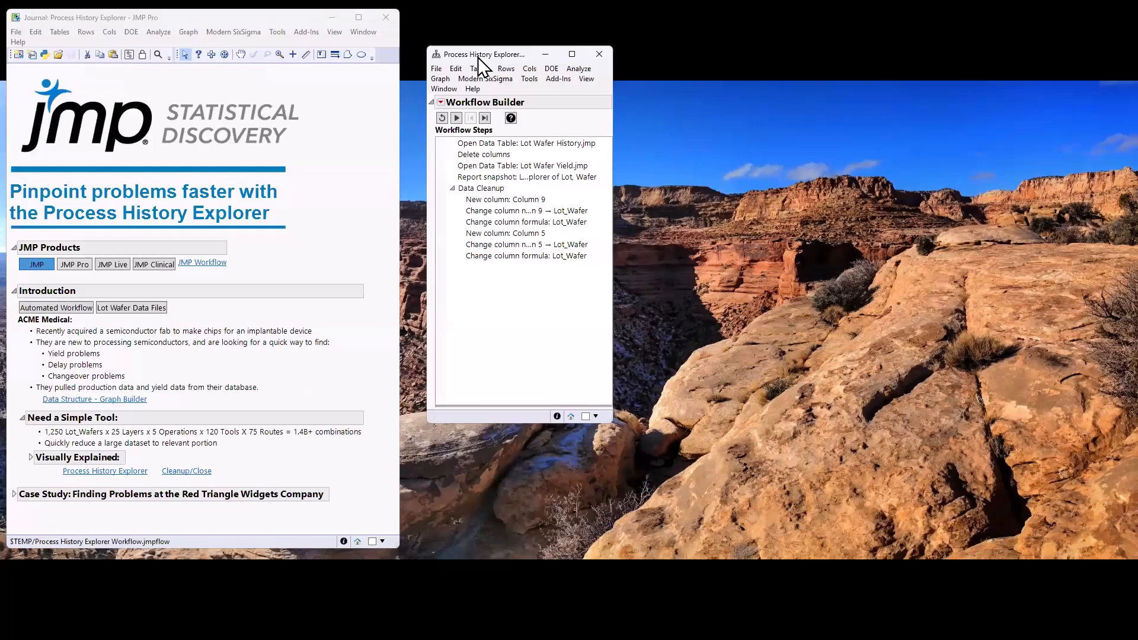
Run the whole Process History Explorer workflow and move the resulting report window closer to the workflow list
left_click(456, 118)
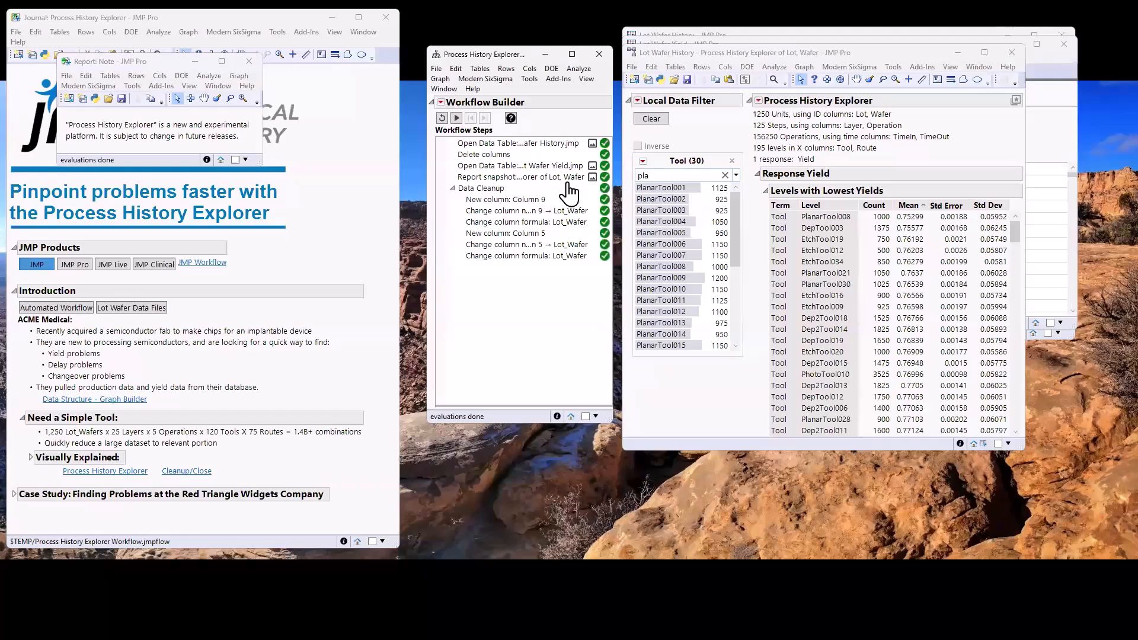
left_click(680, 54)
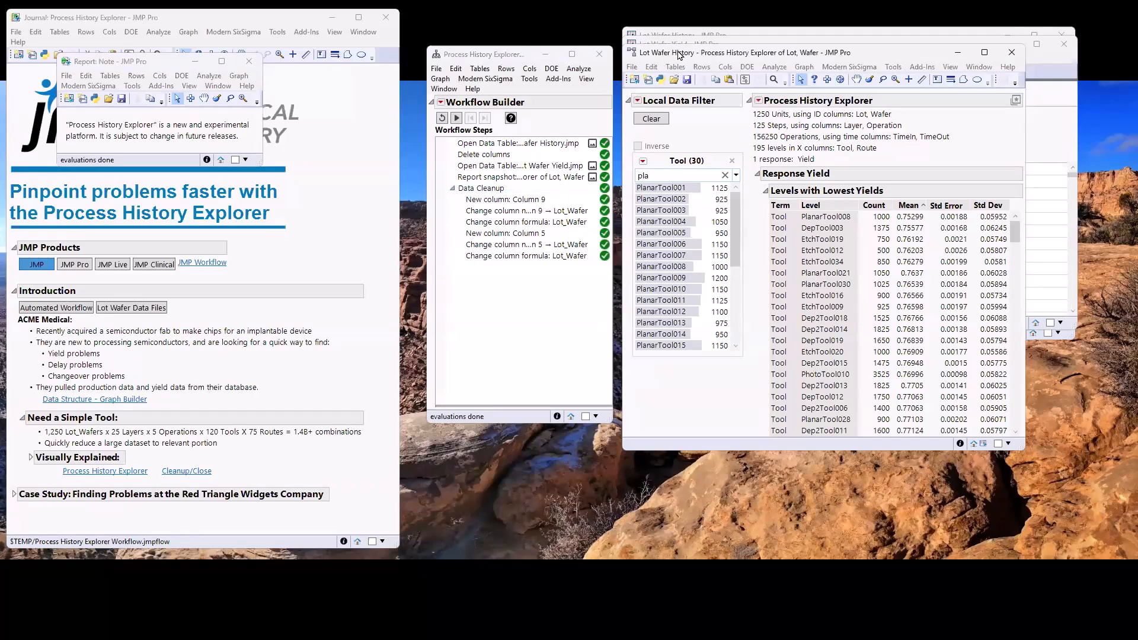
left_click_drag(680, 53, 612, 101)
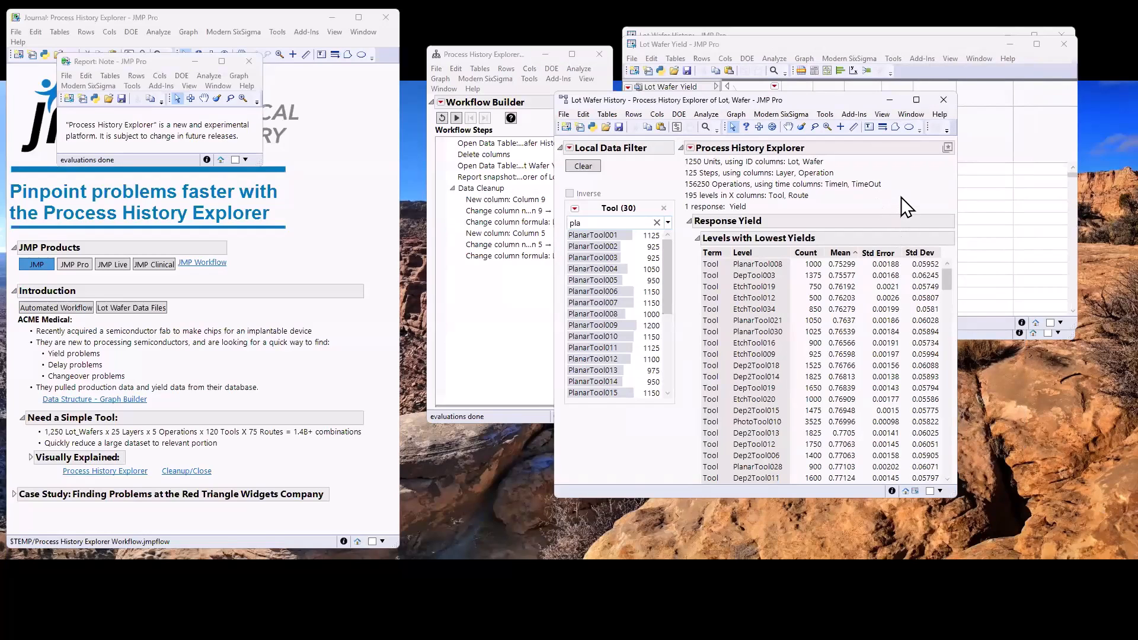
Review the levels with the lowest yields, filtering the report to PlanarTool008
mouse_move(902, 195)
left_mouse_down()
mouse_move(856, 179)
mouse_move(840, 227)
left_mouse_up()
left_click_drag(689, 273, 699, 267)
left_click_drag(783, 272, 863, 273)
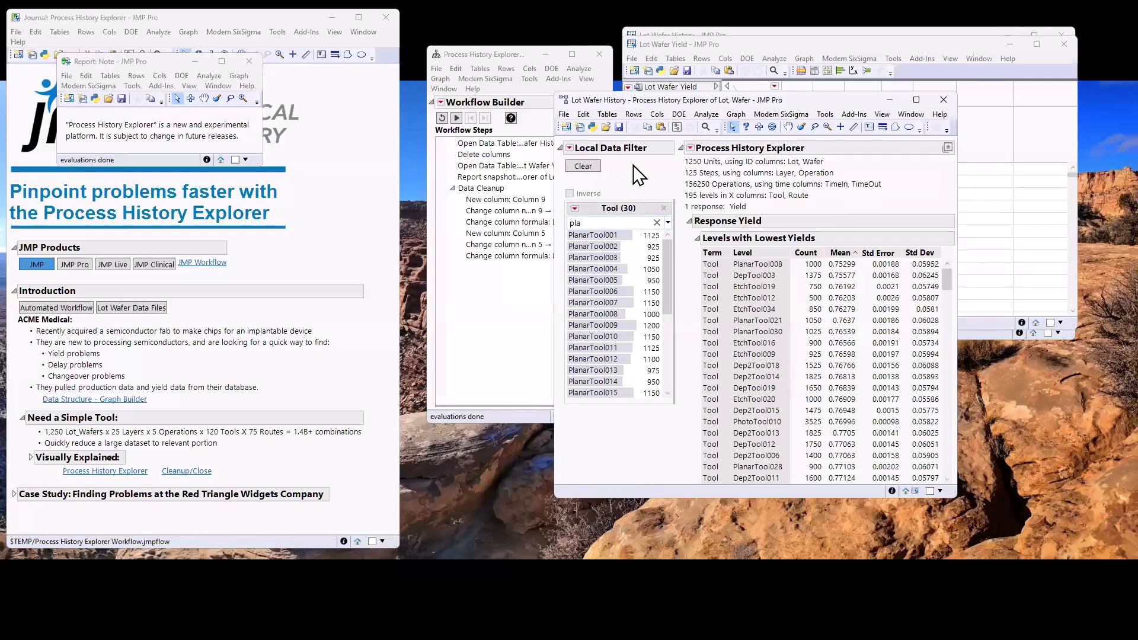
left_click(610, 318)
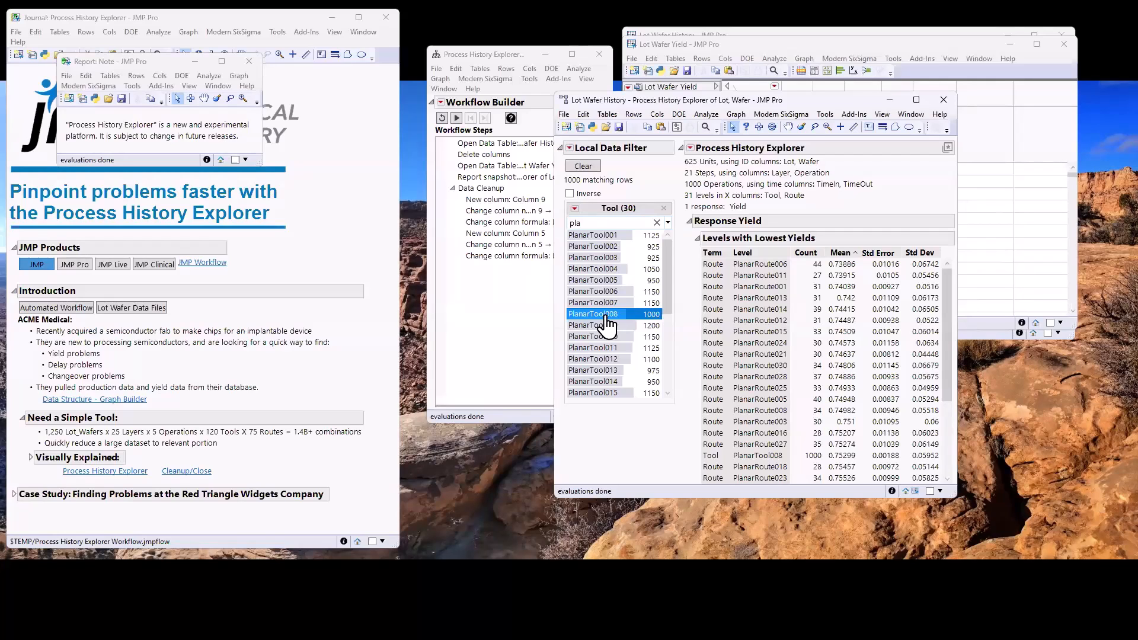
Reset the automated workflow and close its window
left_click(442, 118)
left_click(600, 54)
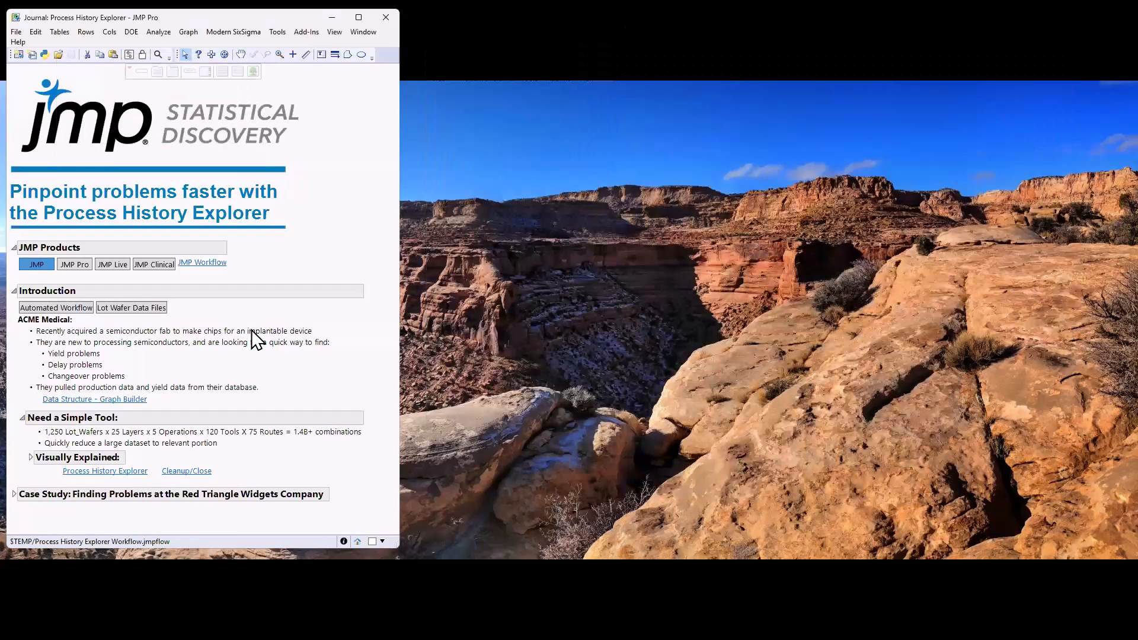
Open the lot wafer data files from the journal and place the Lot Wafer Yield table beside the journal
left_click(151, 307)
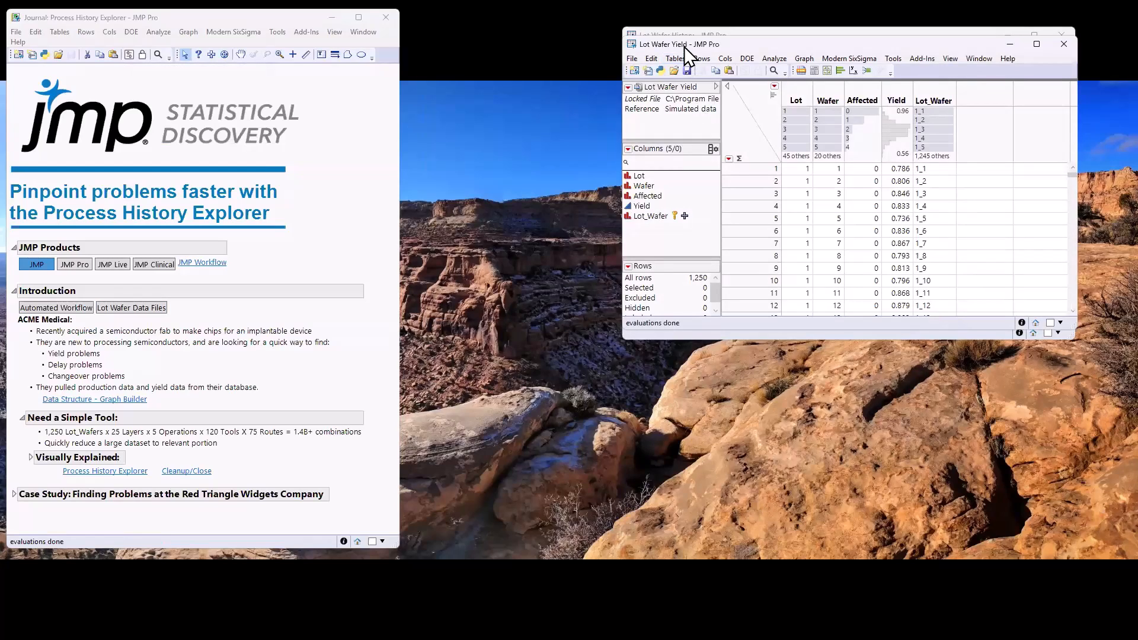
left_click_drag(637, 50, 419, 83)
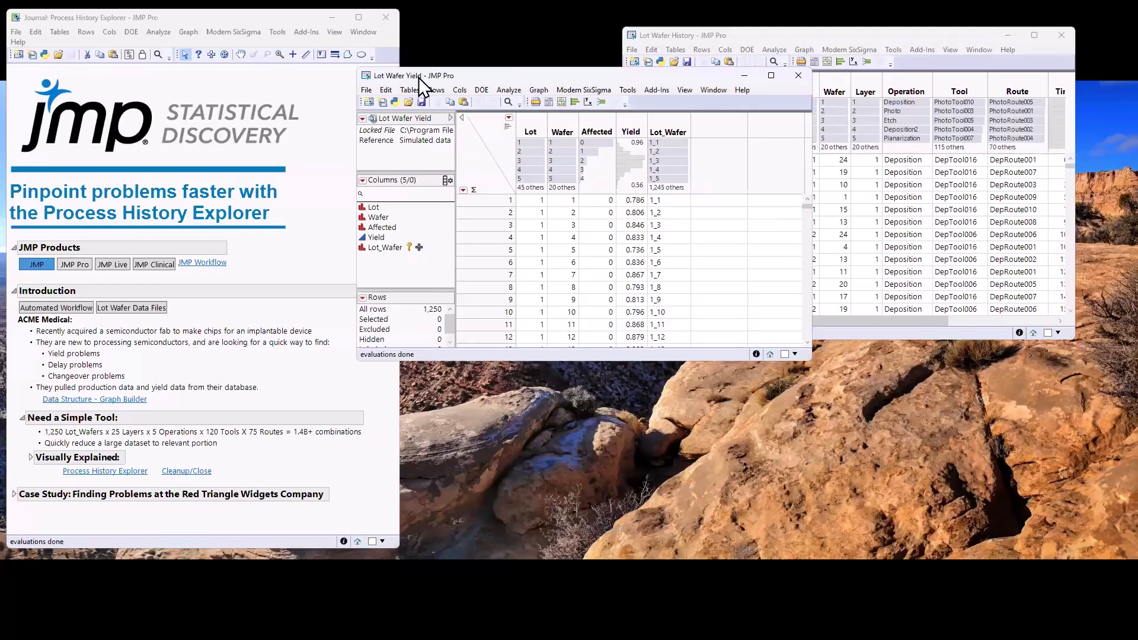
left_click_drag(419, 79, 502, 109)
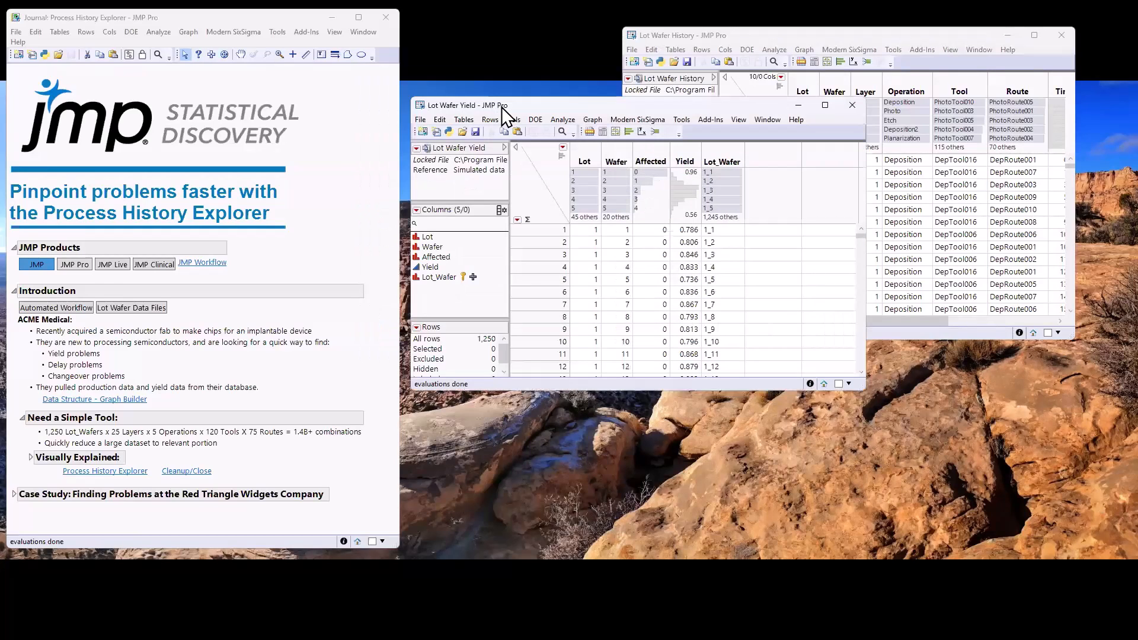
Move the Lot Wafer History table beside the journal and enlarge its window to show every column through Lot_Wafer
left_click(659, 37)
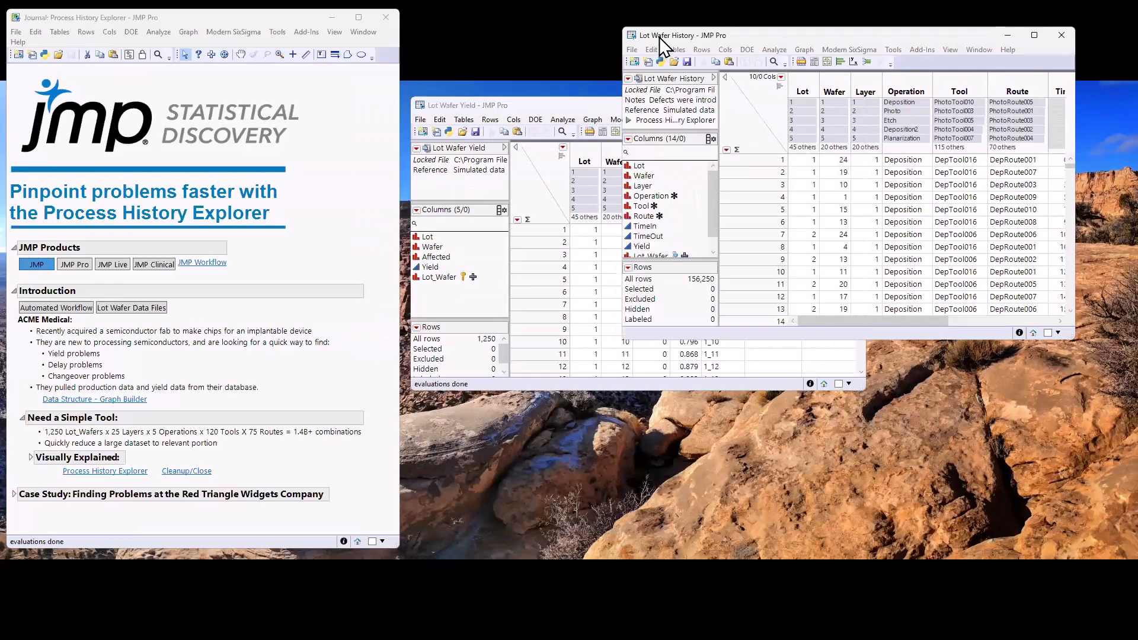
left_click_drag(659, 36, 440, 29)
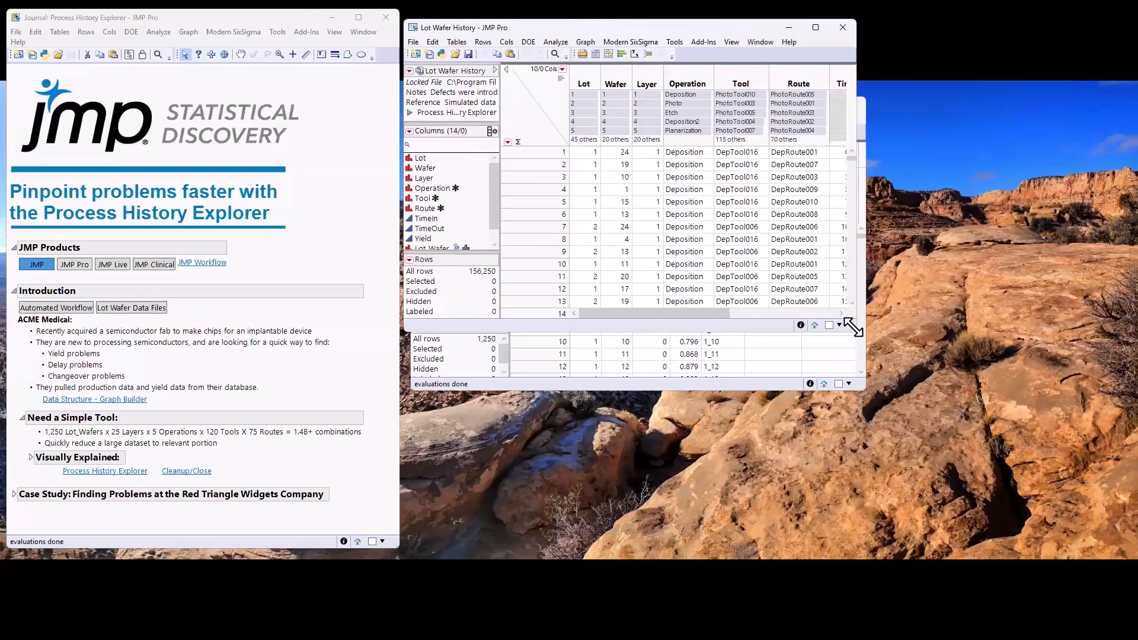
left_click_drag(853, 326, 1117, 359)
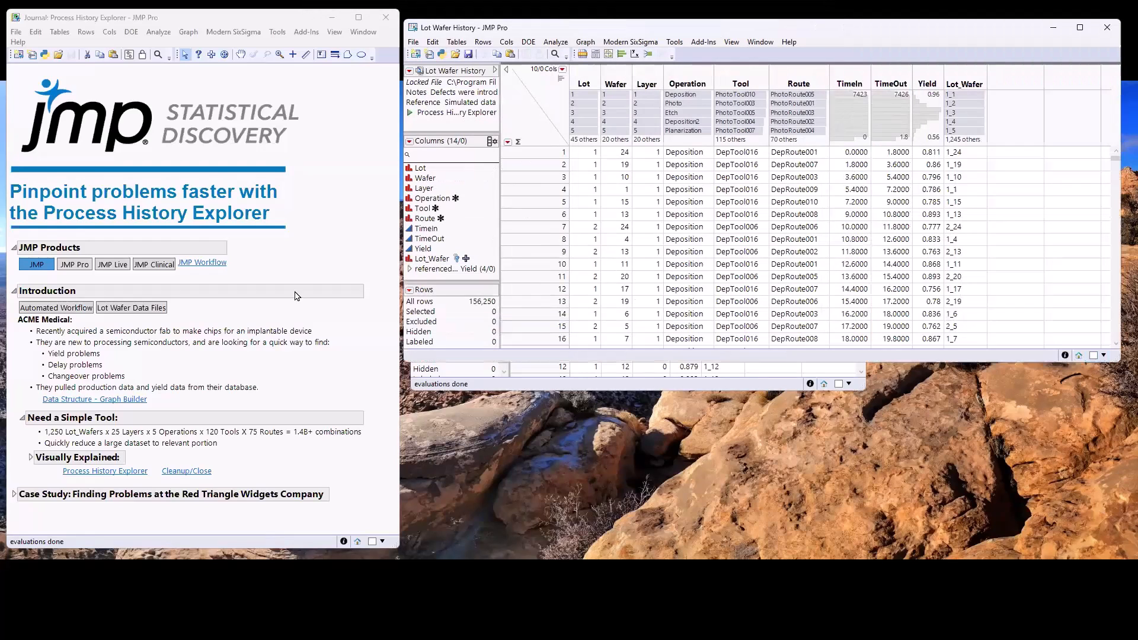
Highlight the yield, delay and changeover problem bullets in the journal's introduction in turn
left_click(83, 353)
left_click(86, 365)
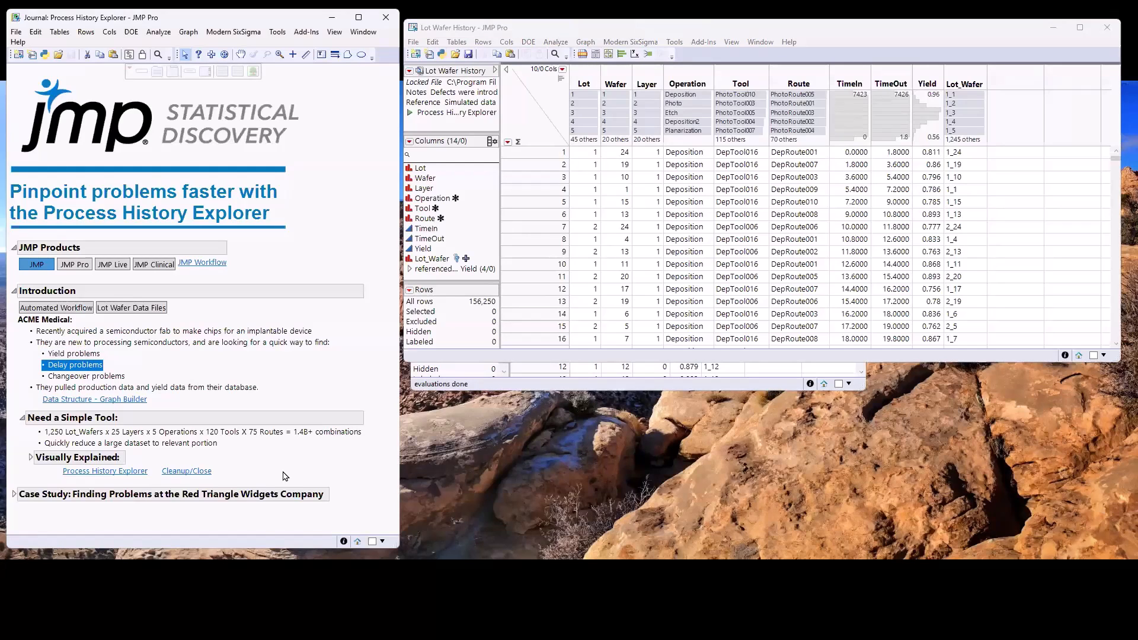
left_click(89, 377)
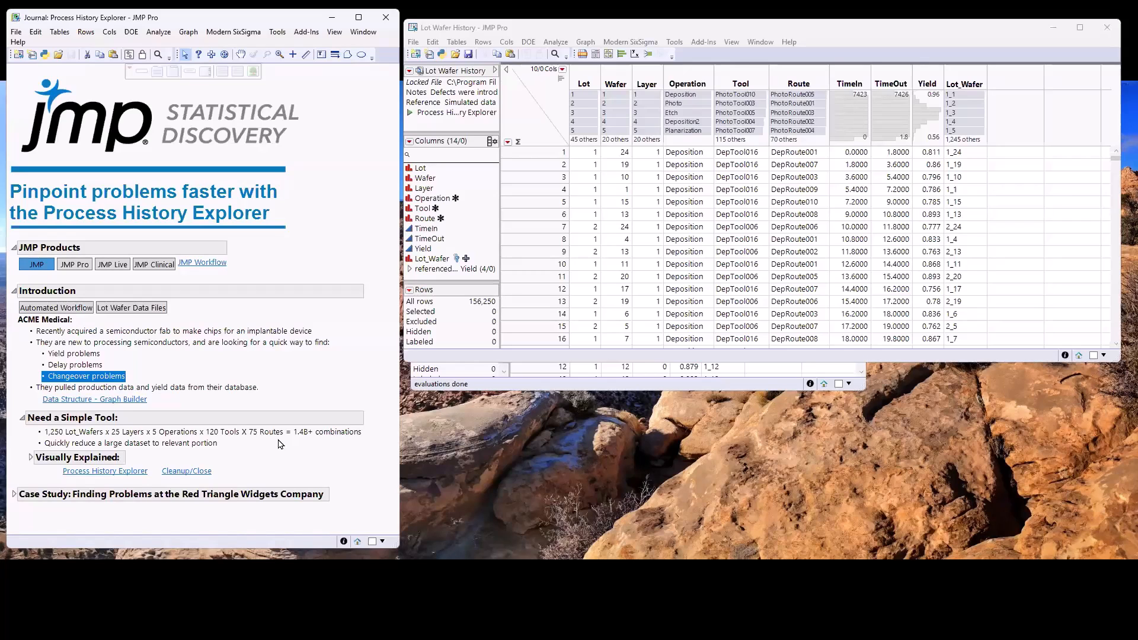
Open the Data Structure graph from the journal and move its Graph Builder window below the data tables
left_click(122, 399)
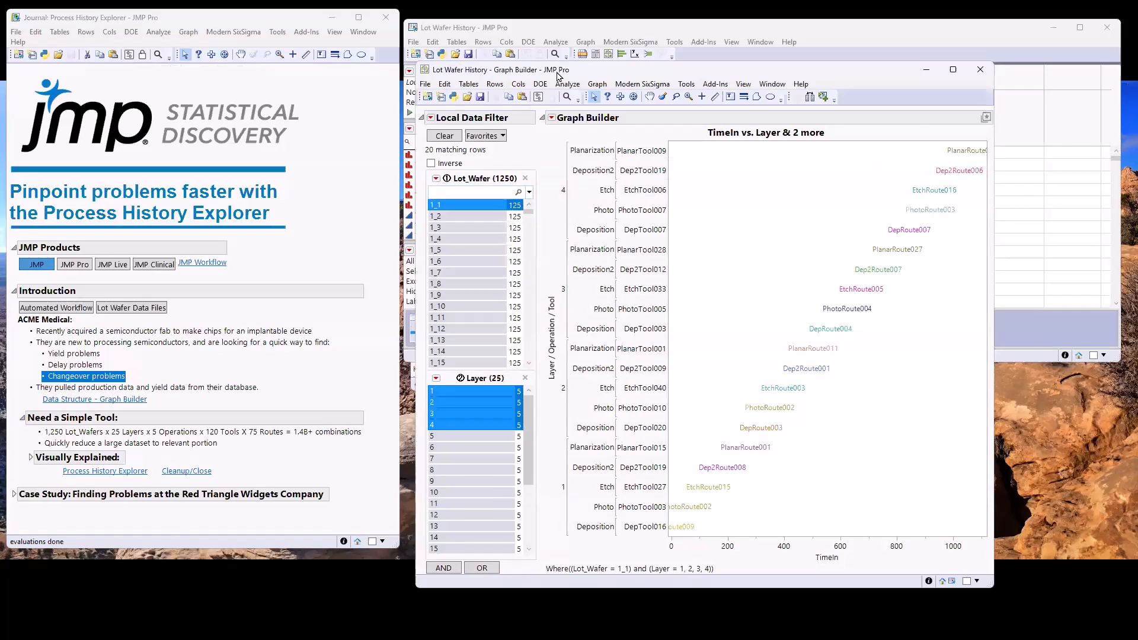
left_click_drag(557, 75, 592, 331)
Rearrange the Lot Wafer History and Lot Wafer Yield tables so both stay visible along with the graph
left_click(554, 31)
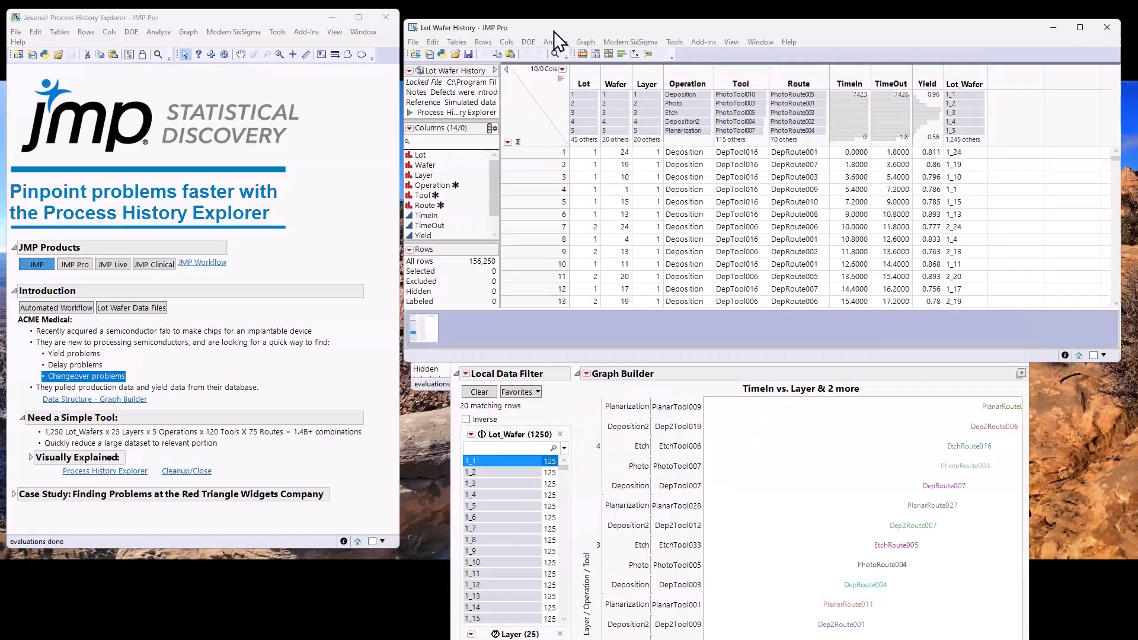
left_click_drag(554, 30, 372, 167)
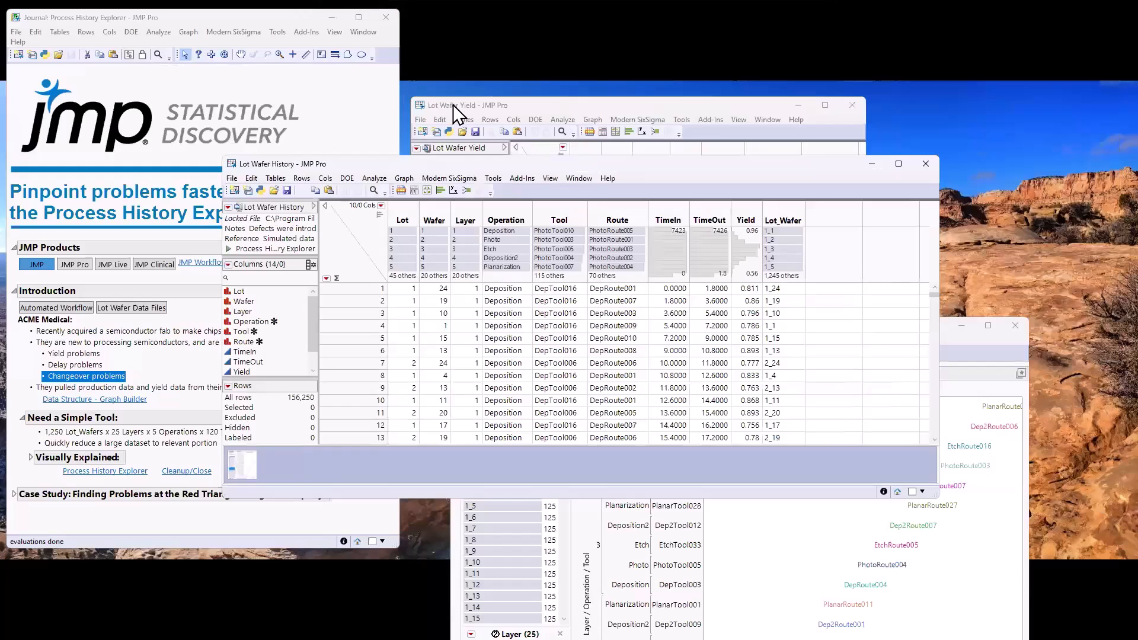
left_click_drag(453, 104, 700, 29)
left_click(512, 168)
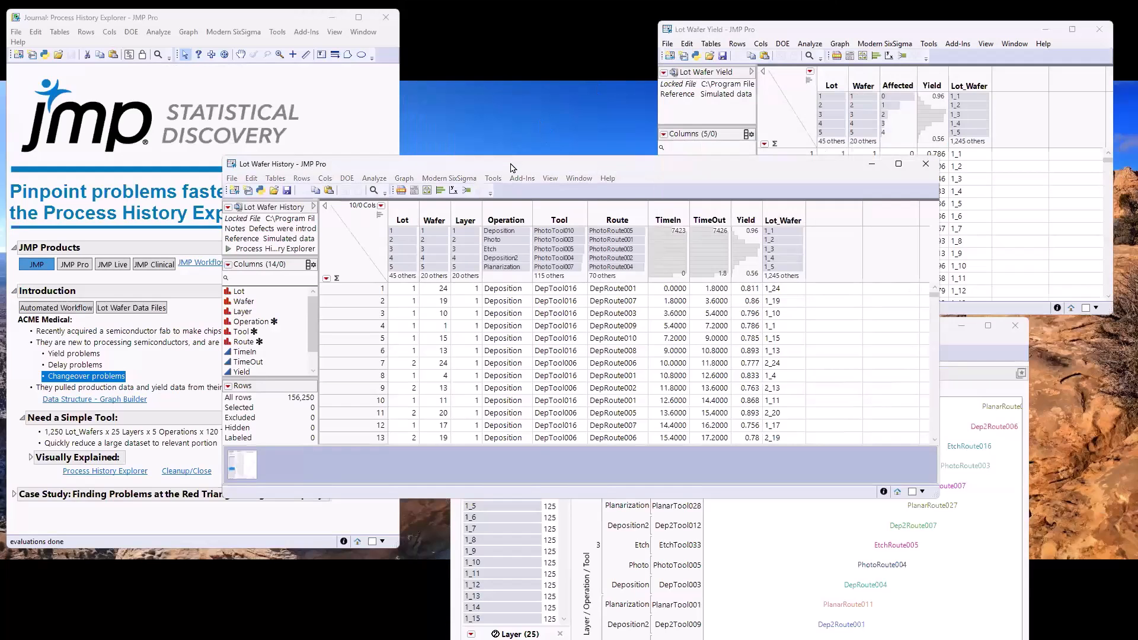
left_click_drag(513, 168, 431, 73)
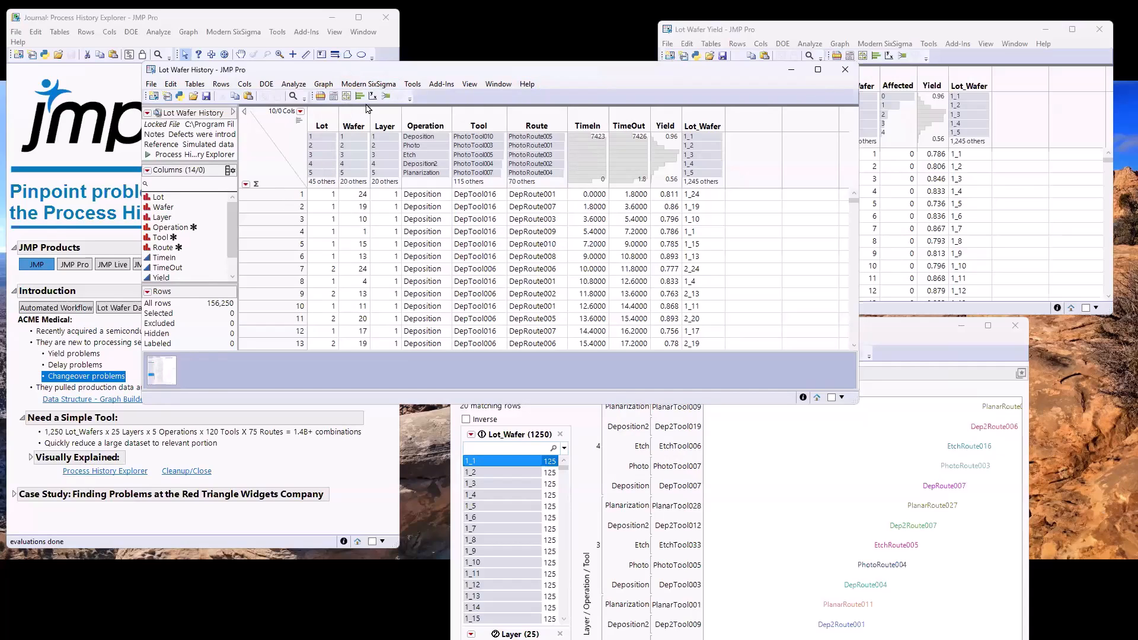
Review the Lot Wafer History table, highlighting its lot, wafer and layer columns, then Operation to Route, the time columns, and Yield with Lot_Wafer
scroll(366, 272, "down", 4)
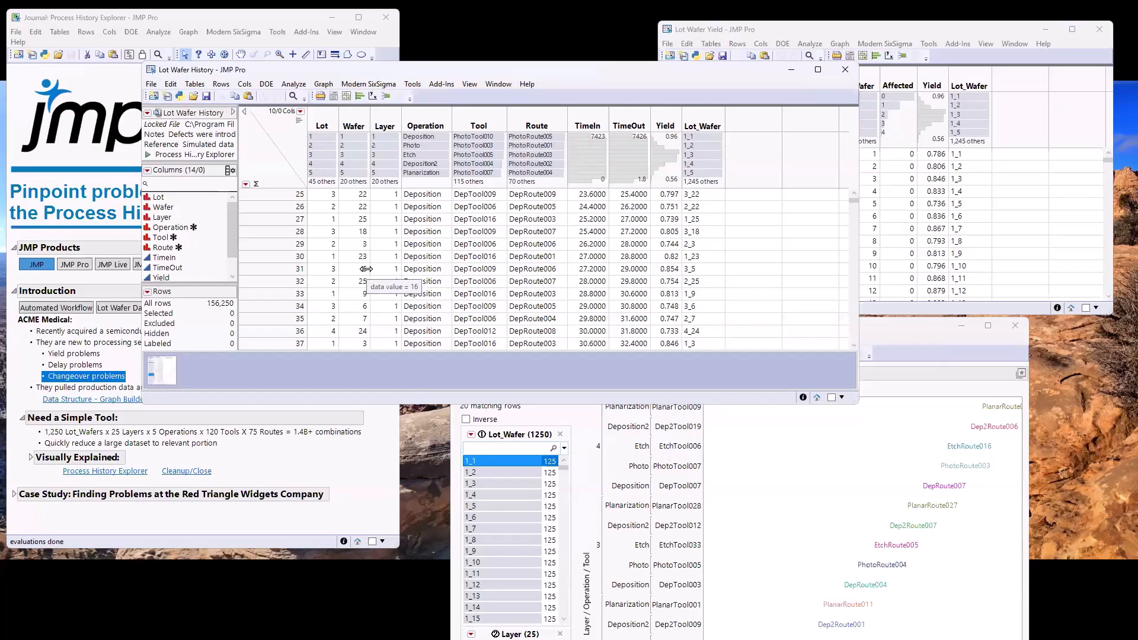
scroll(366, 269, "up", 4)
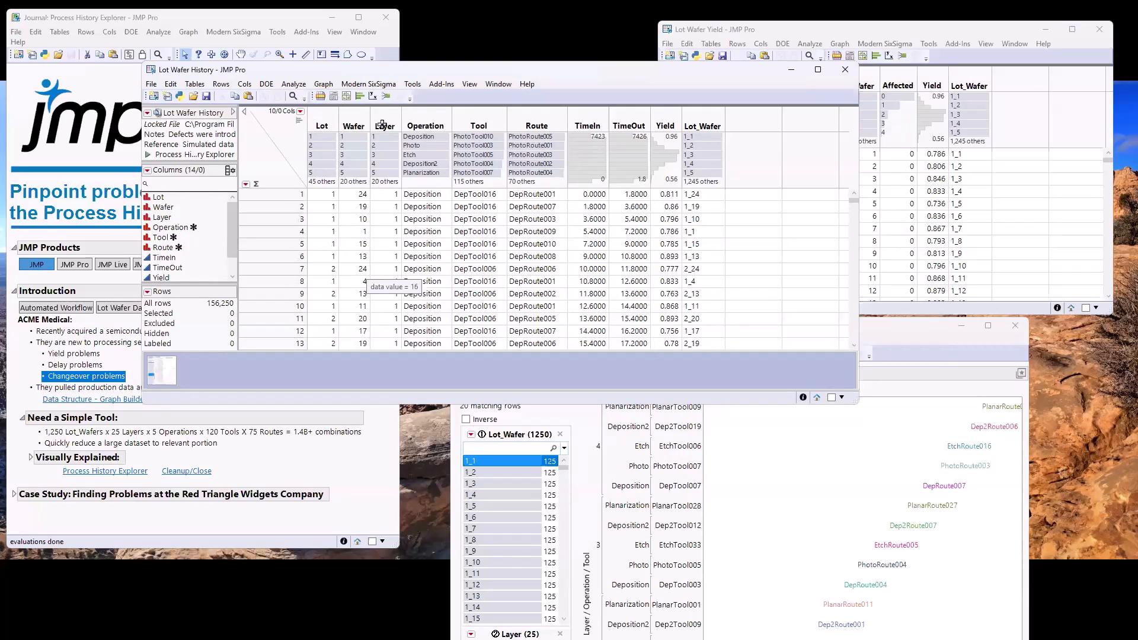
left_click_drag(328, 121, 544, 125)
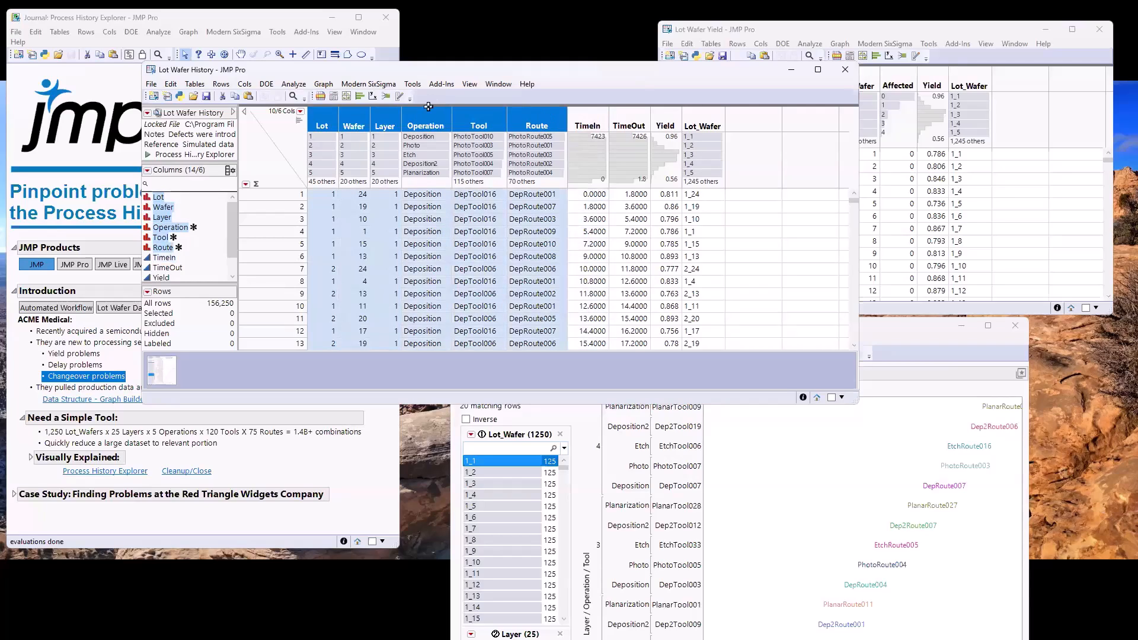
left_click(427, 118)
left_click_drag(391, 120, 324, 117)
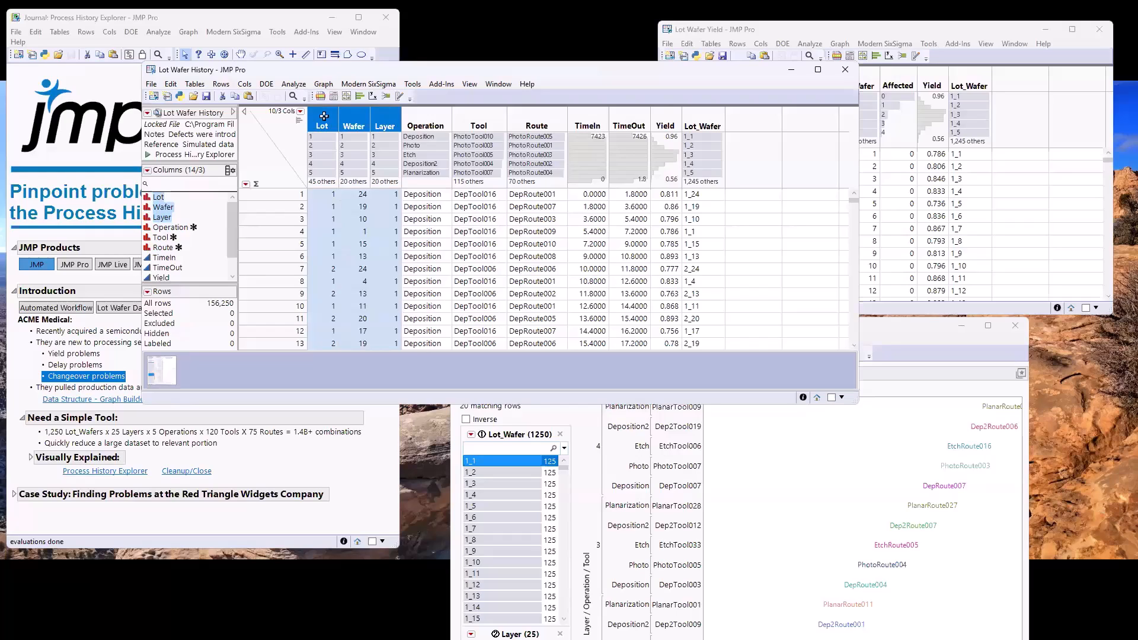
left_click_drag(423, 123, 465, 120)
left_click_drag(542, 121, 543, 121)
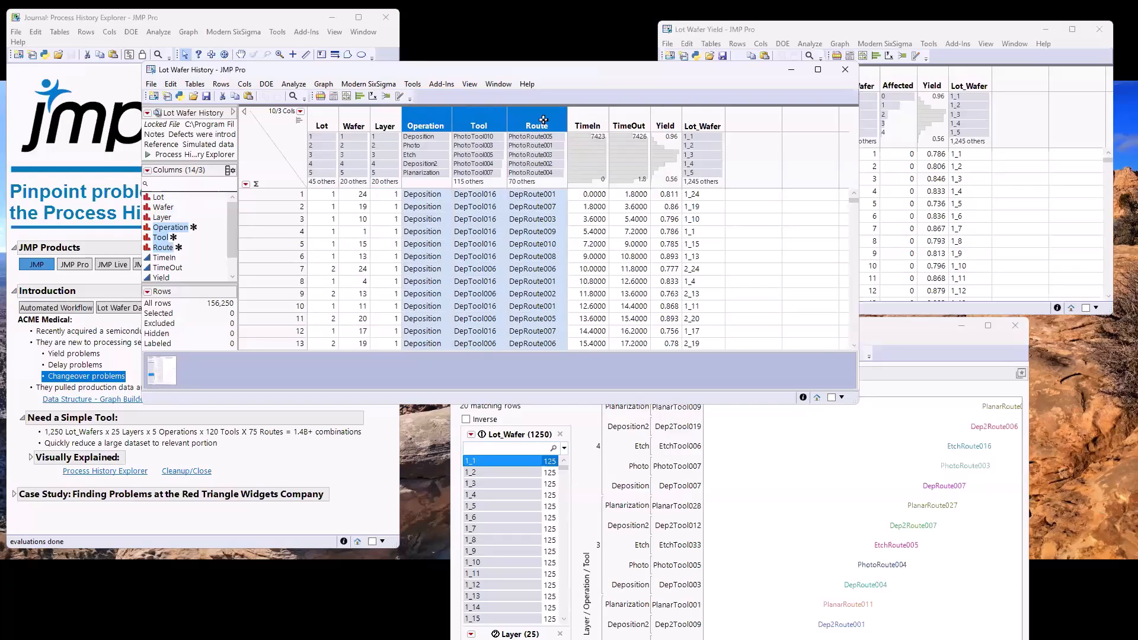
left_click_drag(630, 114, 594, 113)
left_click_drag(697, 122, 665, 120)
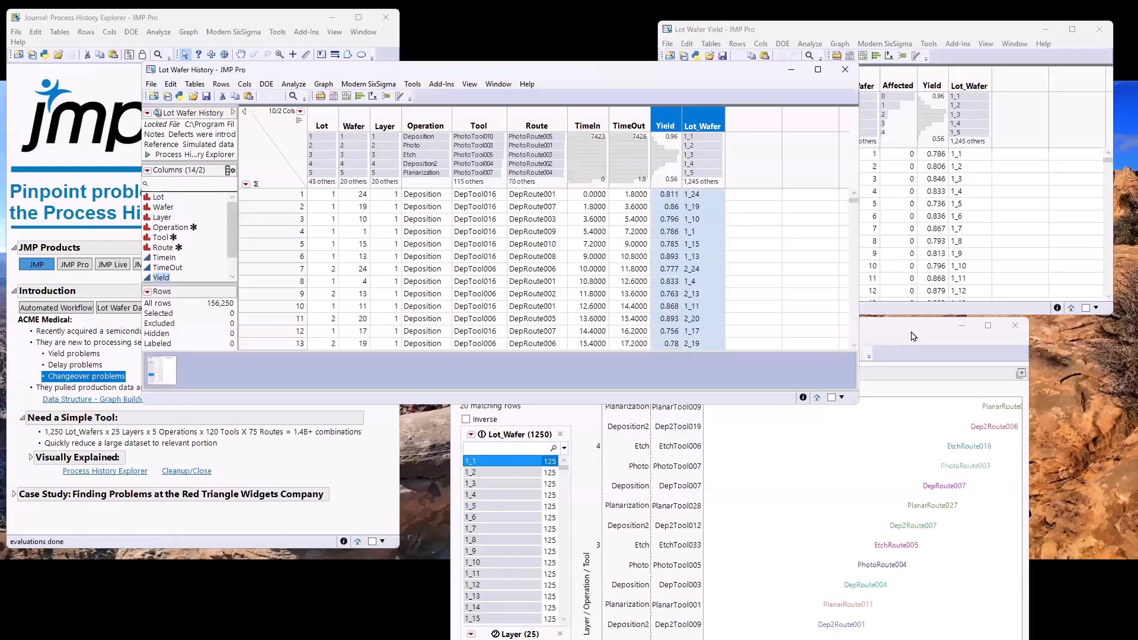
Bring the Graph Builder window to the front and move it up until the whole graph is on screen
left_click(913, 336)
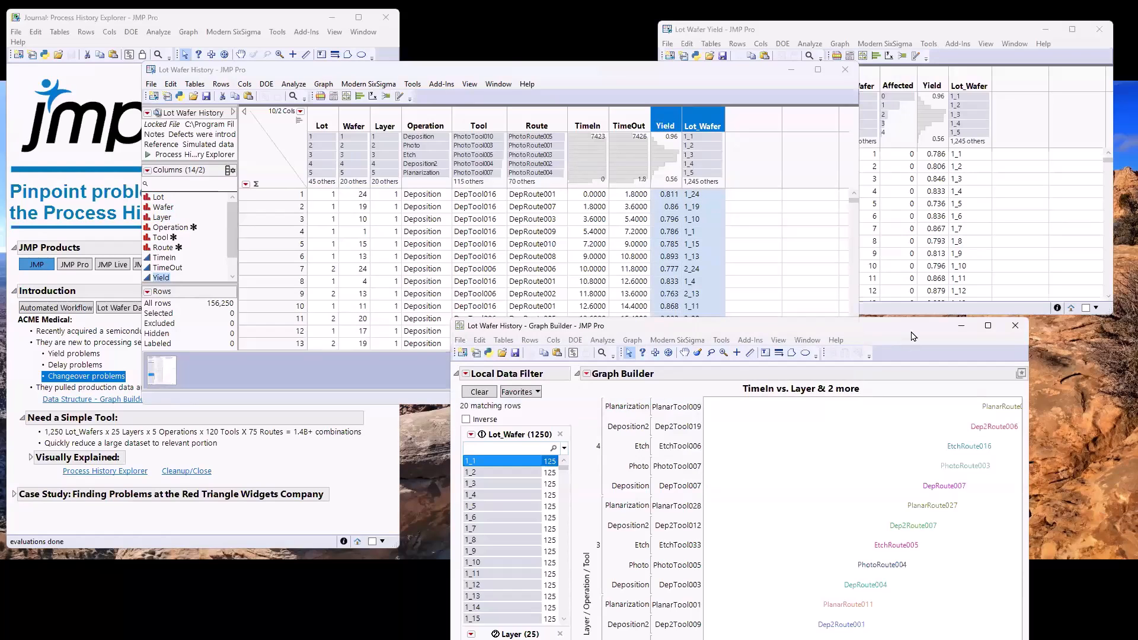
left_click_drag(913, 337, 893, 94)
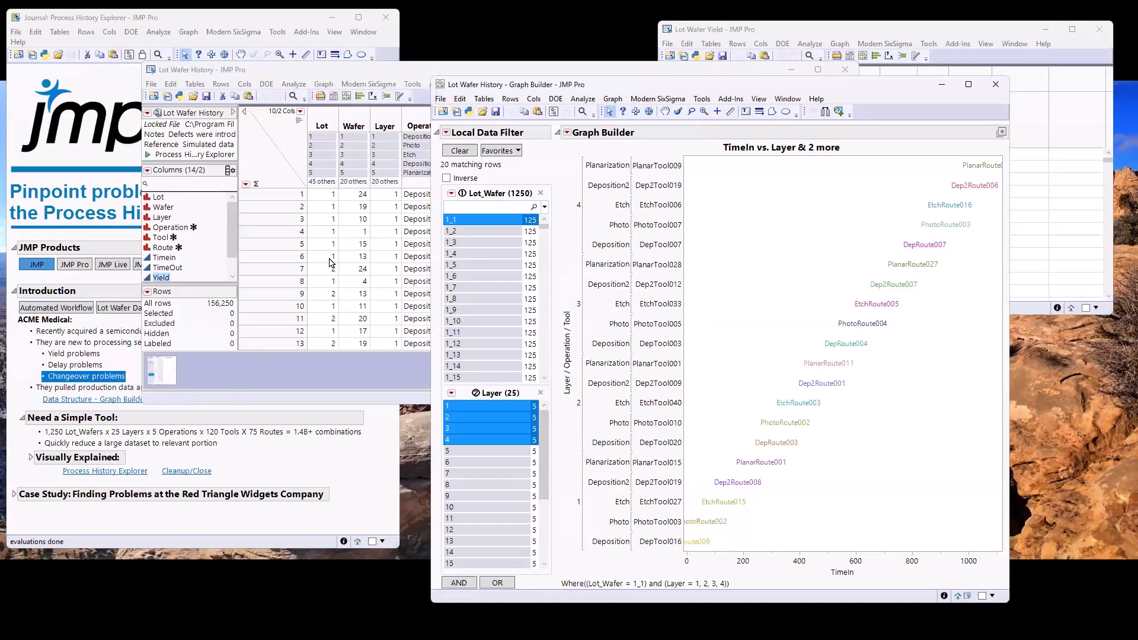
Select all Lot_Wafer 1_1 rows in the Lot Wafer History table and open them as a linked subset, moving the subset window aside
left_click(407, 74)
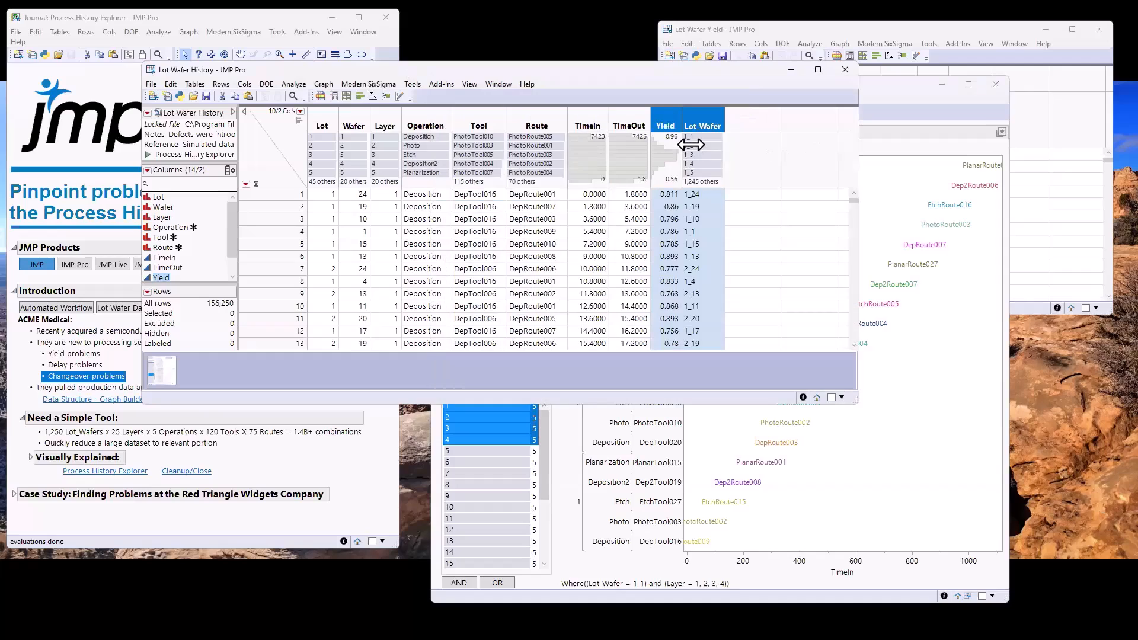
left_click(696, 136)
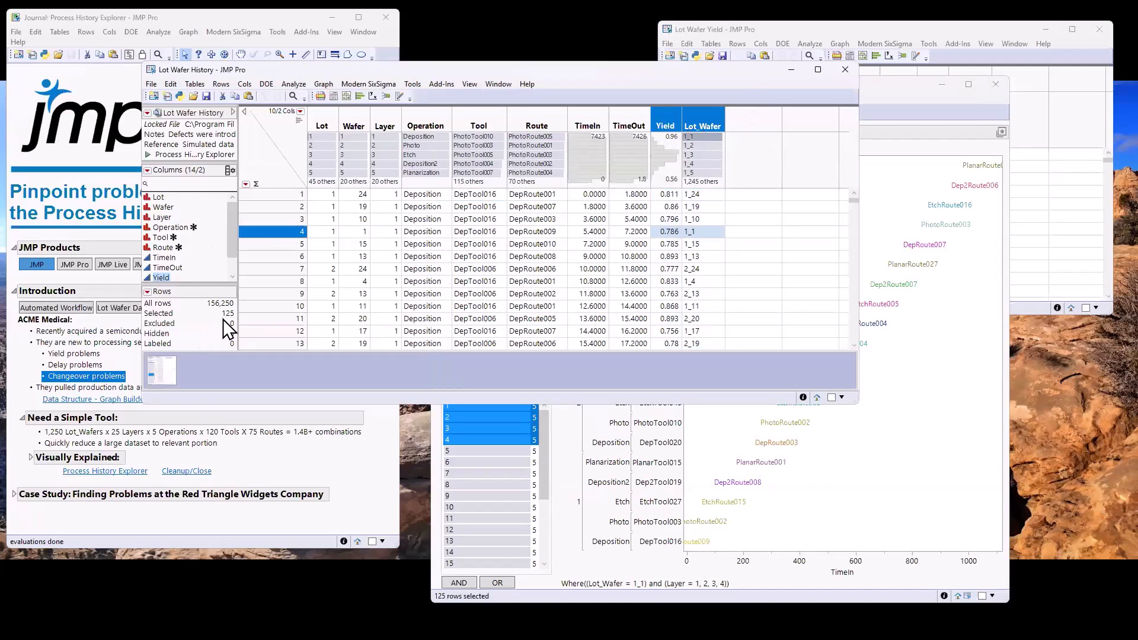
right_click(166, 313)
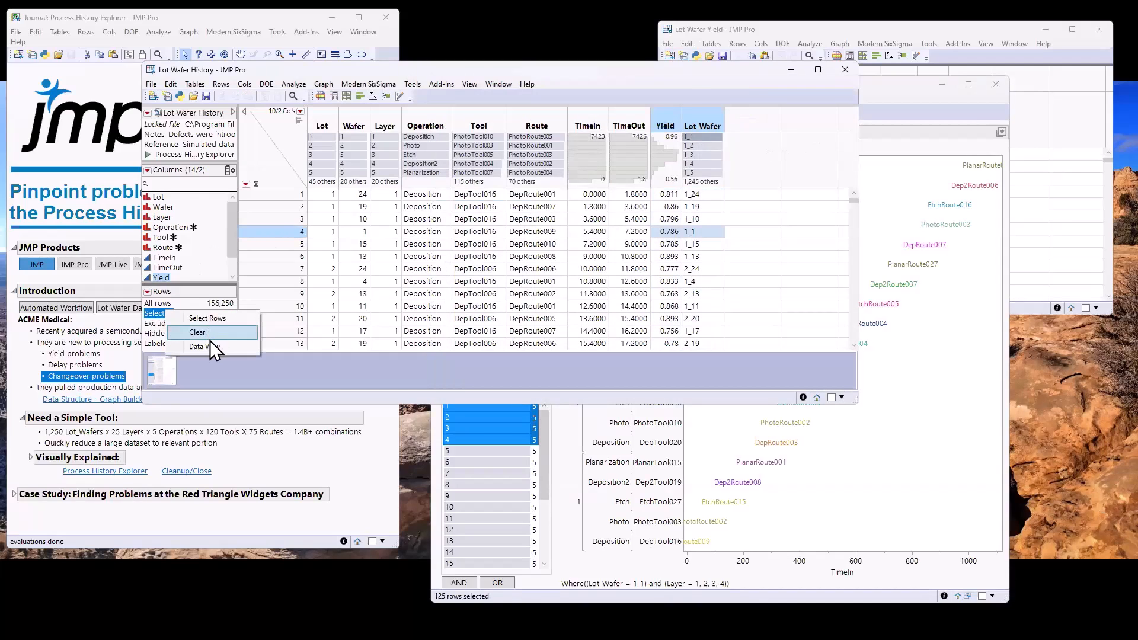
left_click(208, 348)
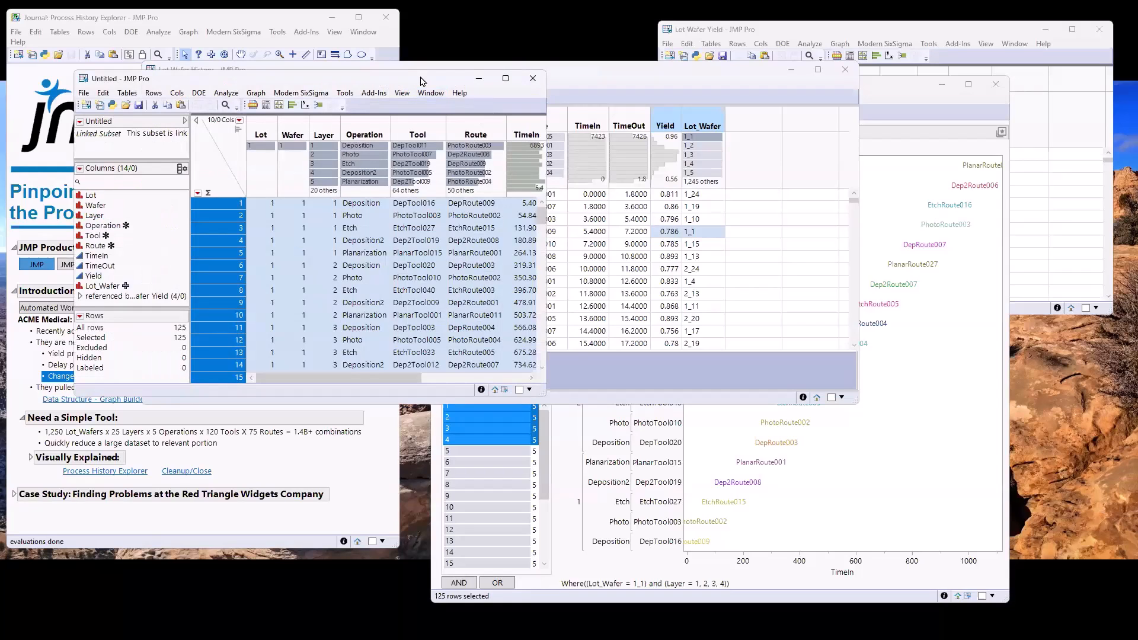
left_click_drag(420, 81, 590, 36)
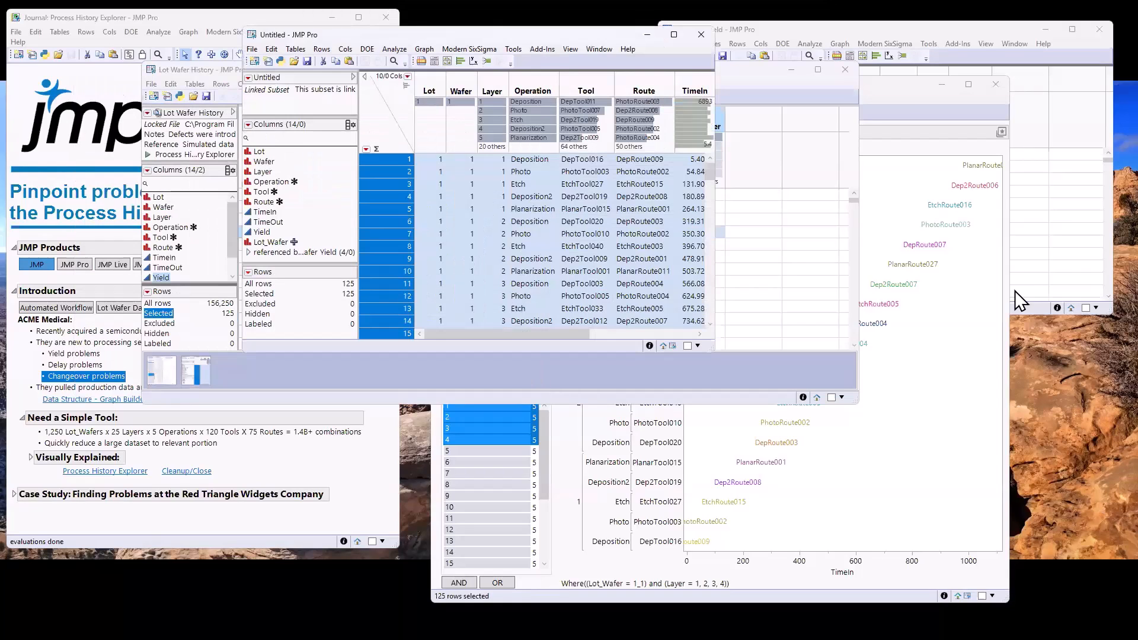
Bring the Graph Builder window forward and filter the Lot_Wafer 1_1 graph to layer 1, moving the window clear of the journal
left_click(898, 86)
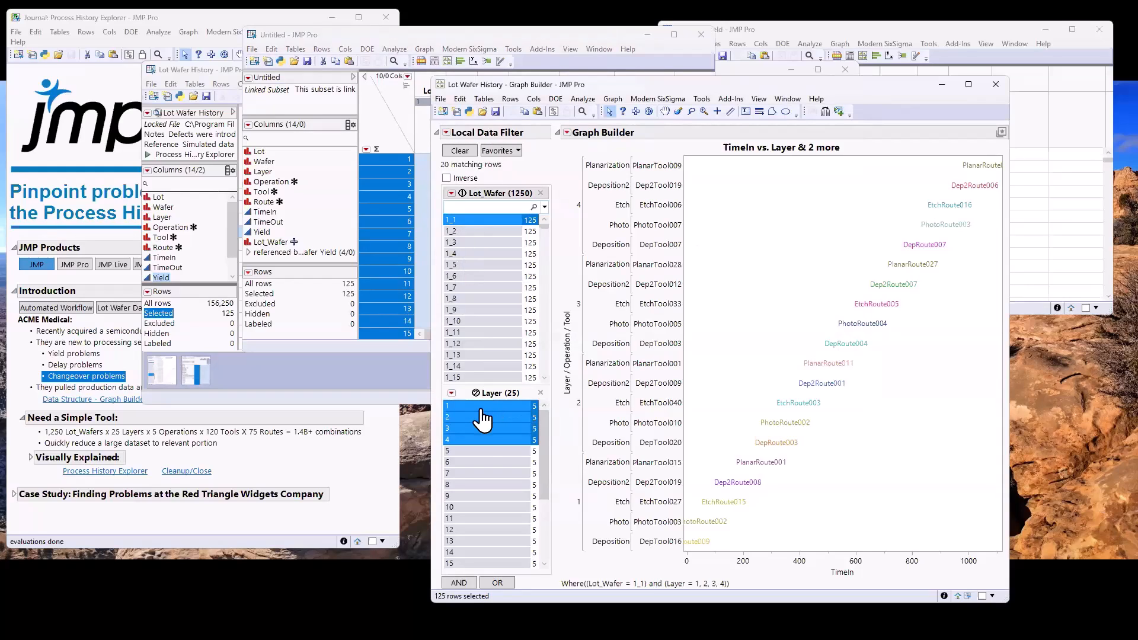
left_click(482, 409)
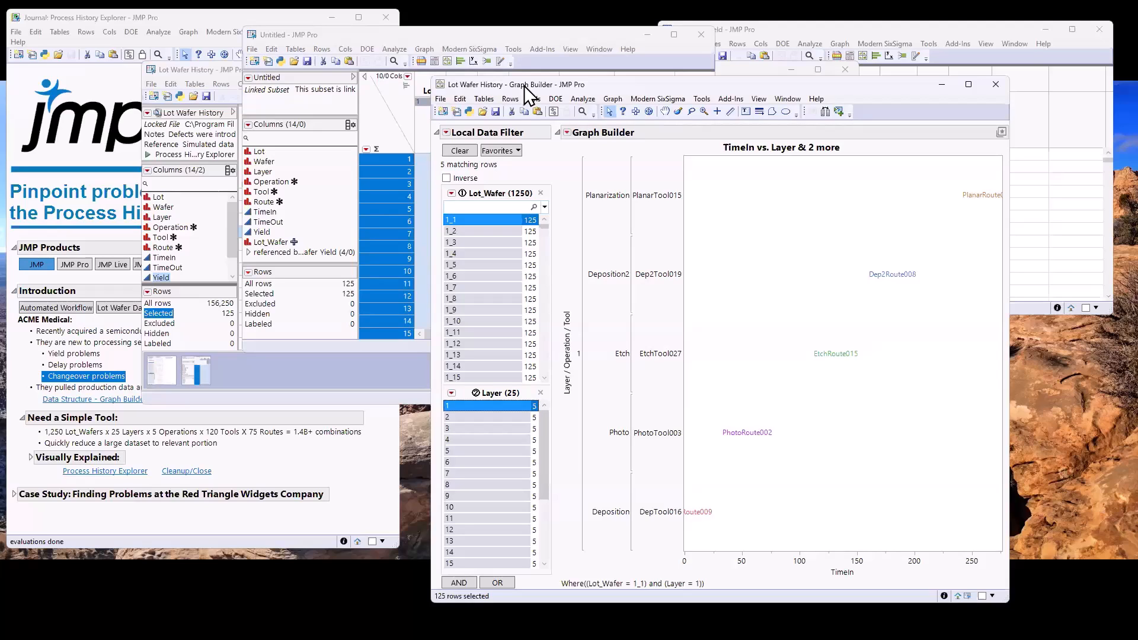
left_click_drag(525, 86, 549, 28)
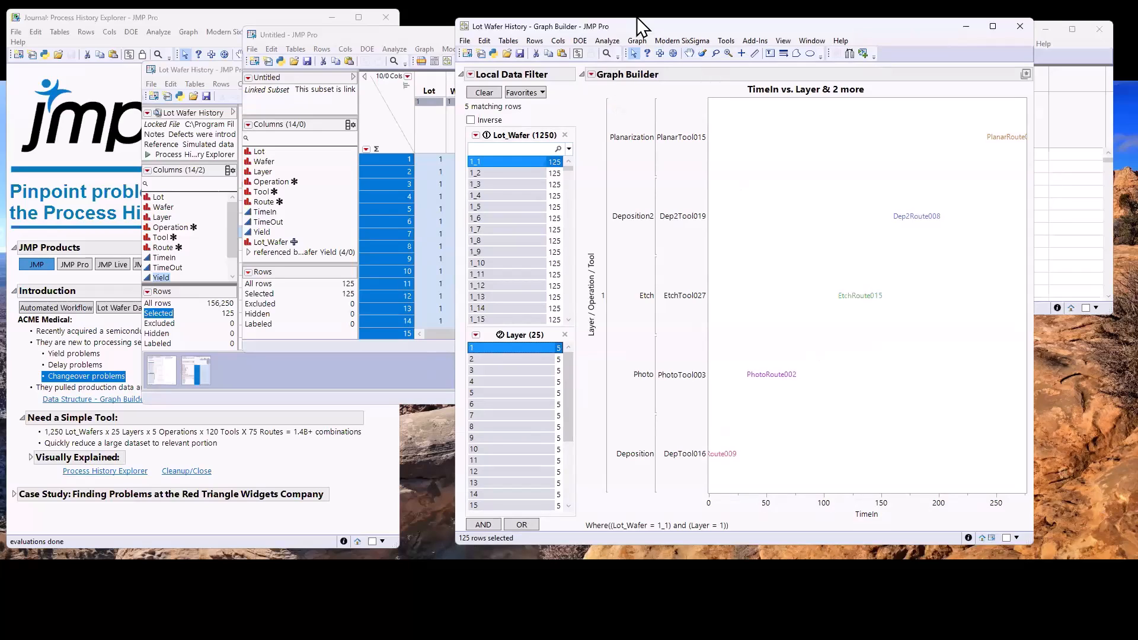
left_click_drag(637, 24, 635, 22)
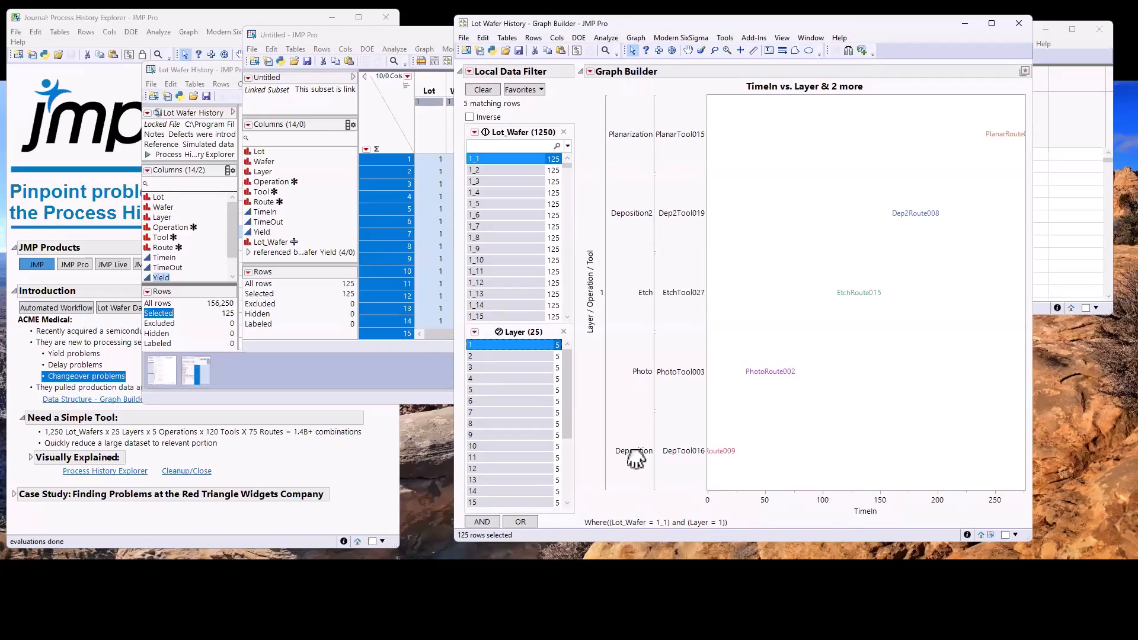
Enlarge the text in all open JMP windows and reposition the Graph Builder window to fit the screen
key("ctrl+shift+plus")
left_click_drag(558, 24, 546, 26)
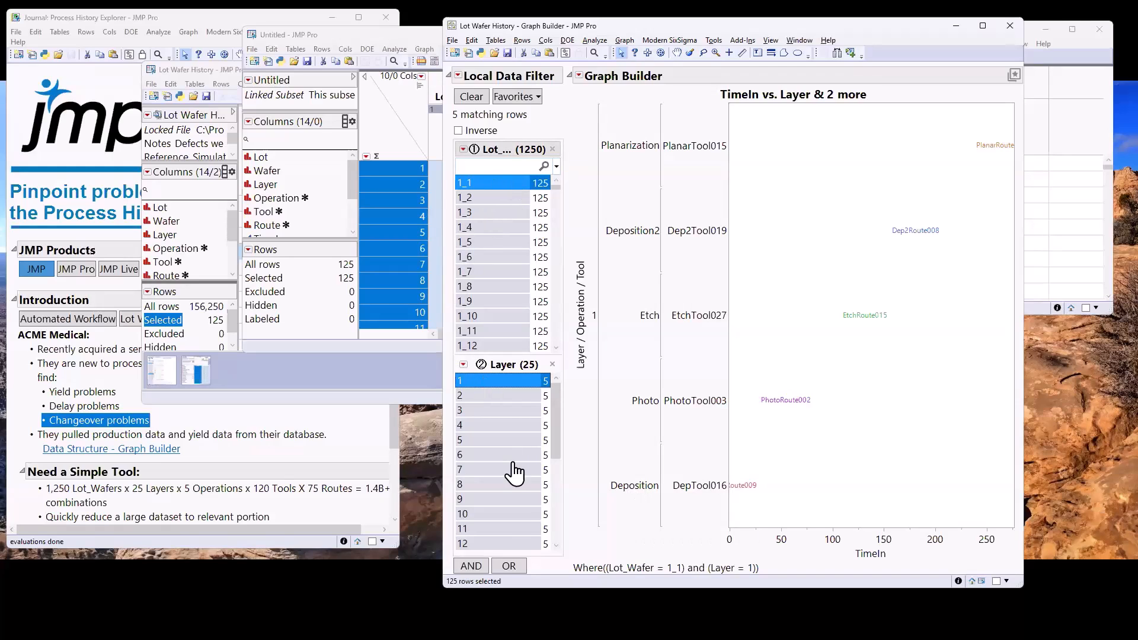
scroll(523, 526, "down", 2)
scroll(523, 524, "up", 2)
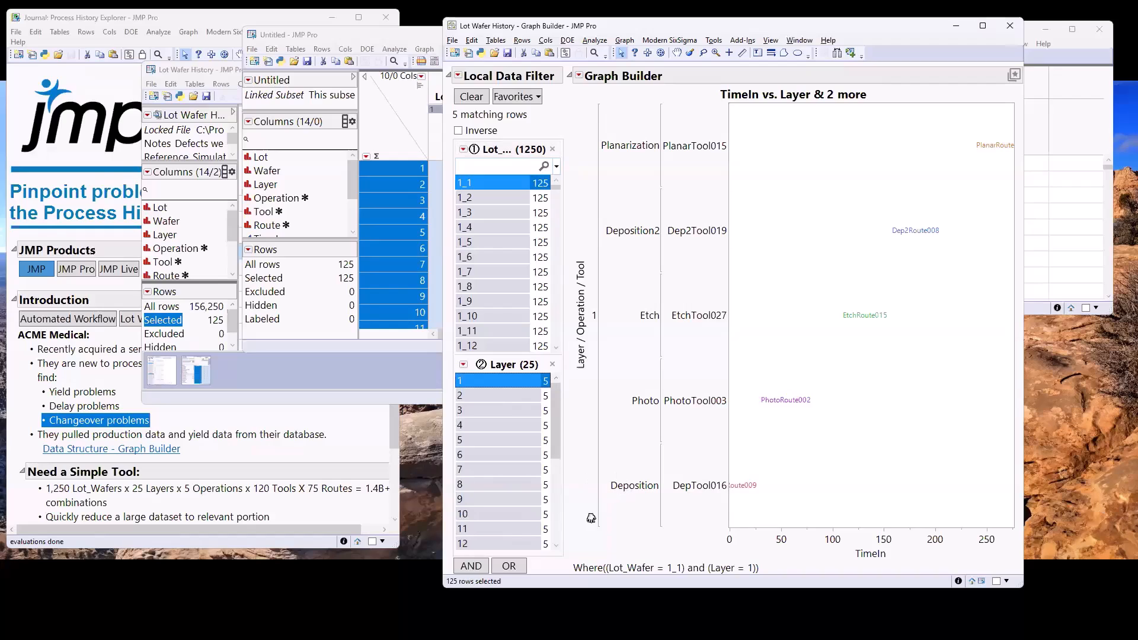
Trace the layer 1 operation sequence upward from Deposition on the graph, and follow the Deposition row across to its tool and route
mouse_move(582, 512)
left_mouse_down()
mouse_move(582, 498)
mouse_move(617, 478)
mouse_move(593, 439)
mouse_move(621, 396)
mouse_move(592, 344)
mouse_move(598, 229)
left_mouse_up()
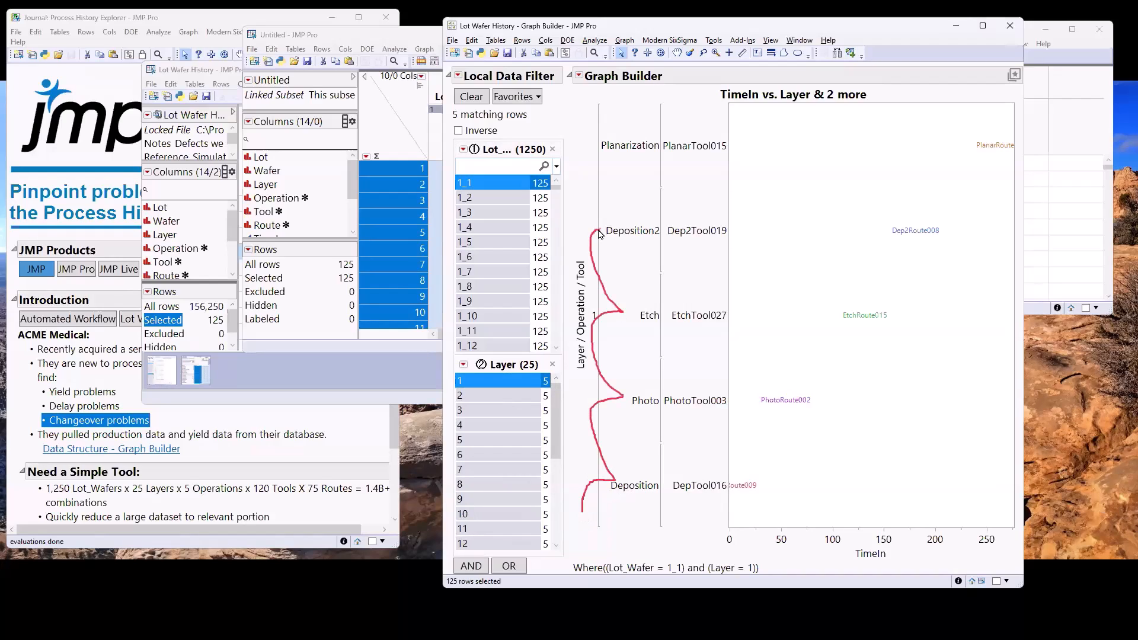
key("Escape")
mouse_move(582, 495)
left_mouse_down()
mouse_move(643, 509)
mouse_move(740, 499)
mouse_move(683, 462)
mouse_move(729, 528)
mouse_move(711, 525)
left_mouse_up()
key("Escape")
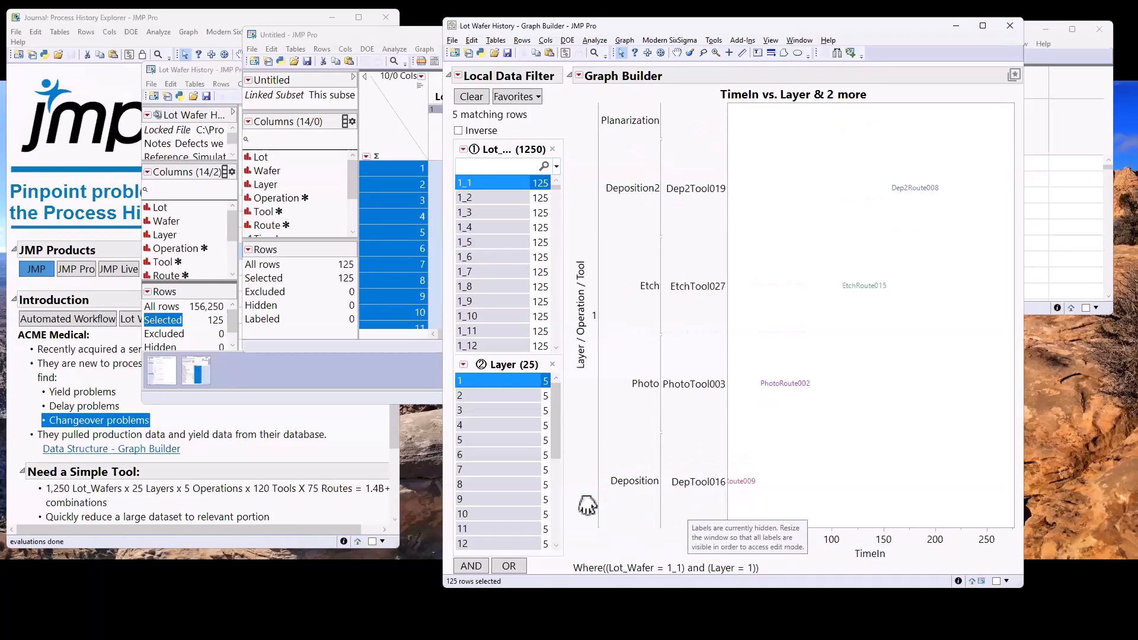
mouse_move(583, 508)
left_mouse_down()
mouse_move(708, 512)
mouse_move(727, 473)
mouse_move(742, 506)
left_mouse_up()
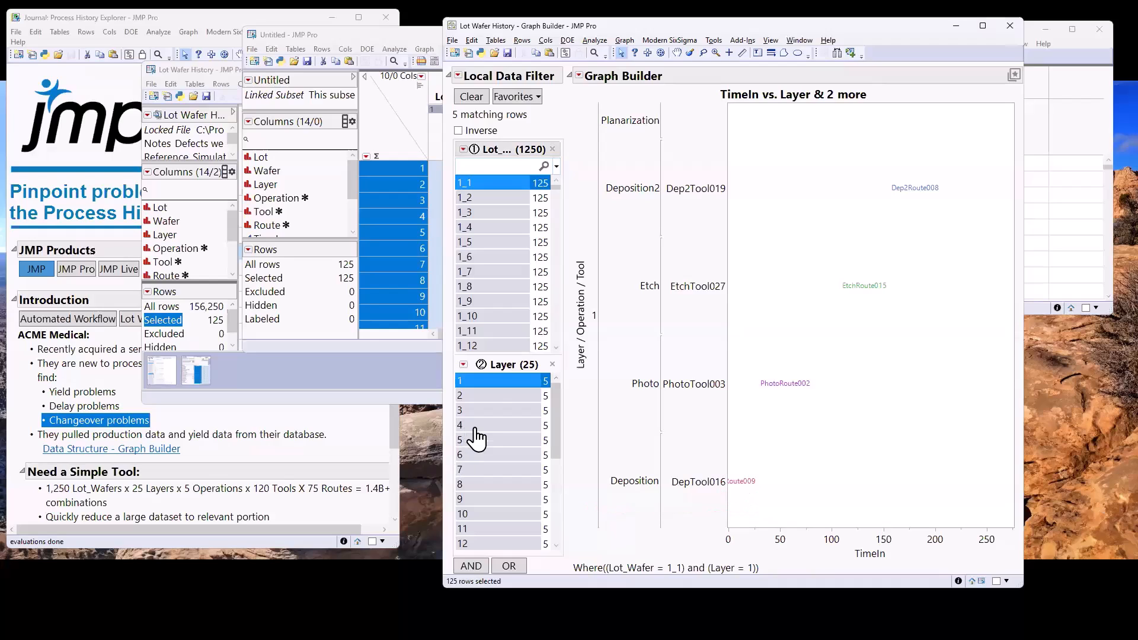
Widen the layer filter to layers 1 to 4 and on to layers 1 to 9, reverting the Tool axis scale to show all rows
left_click_drag(470, 431, 486, 383)
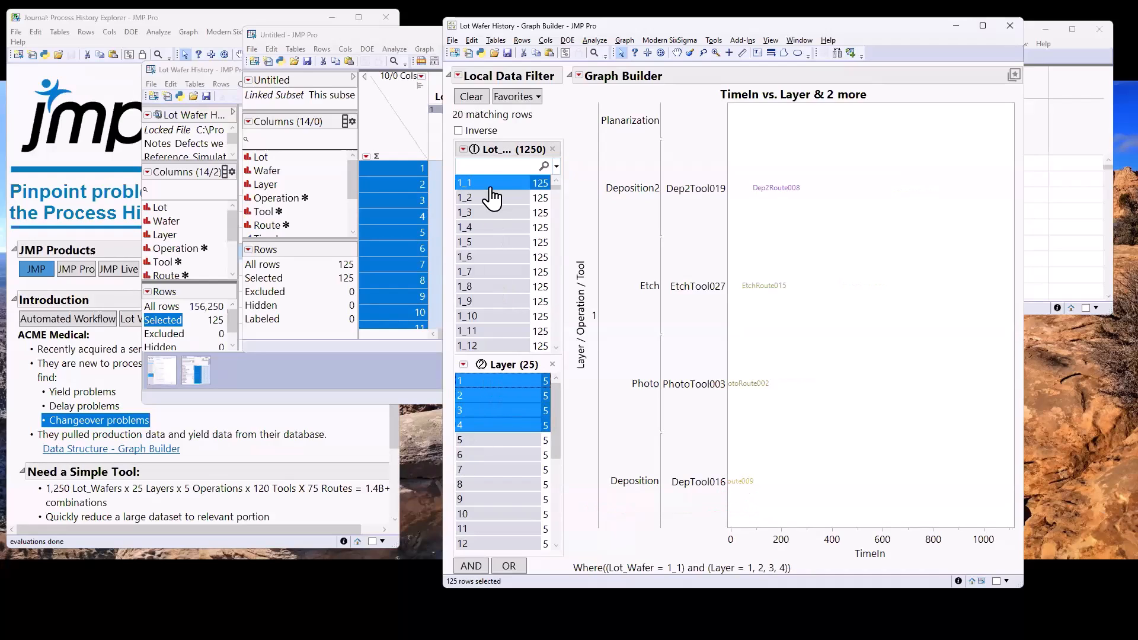
right_click(687, 437)
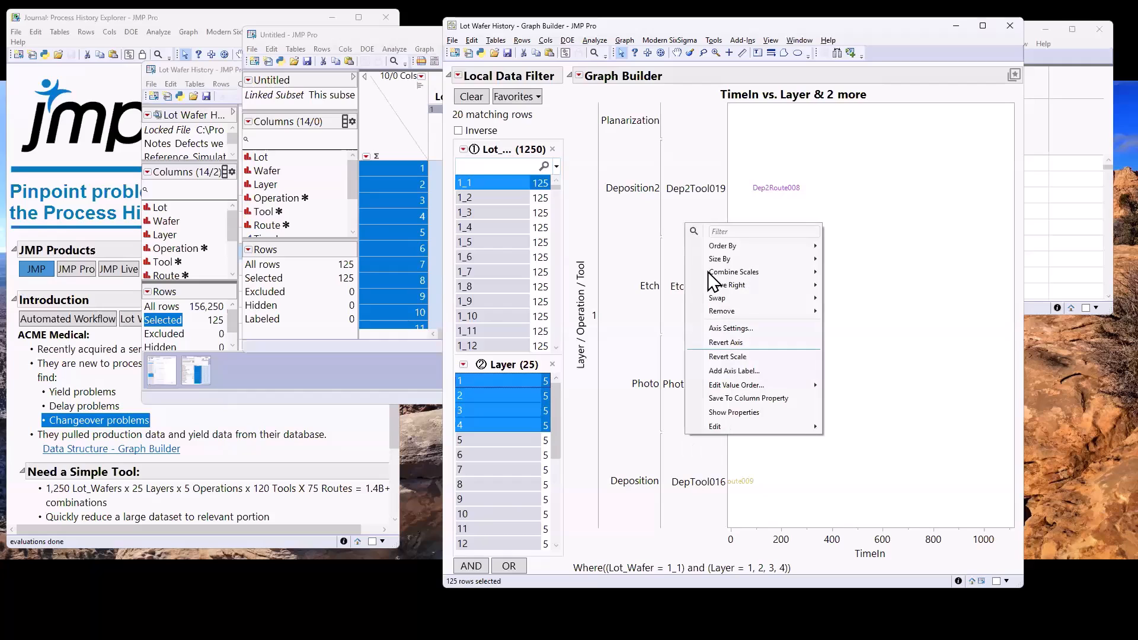
mouse_move(736, 296)
left_click(736, 355)
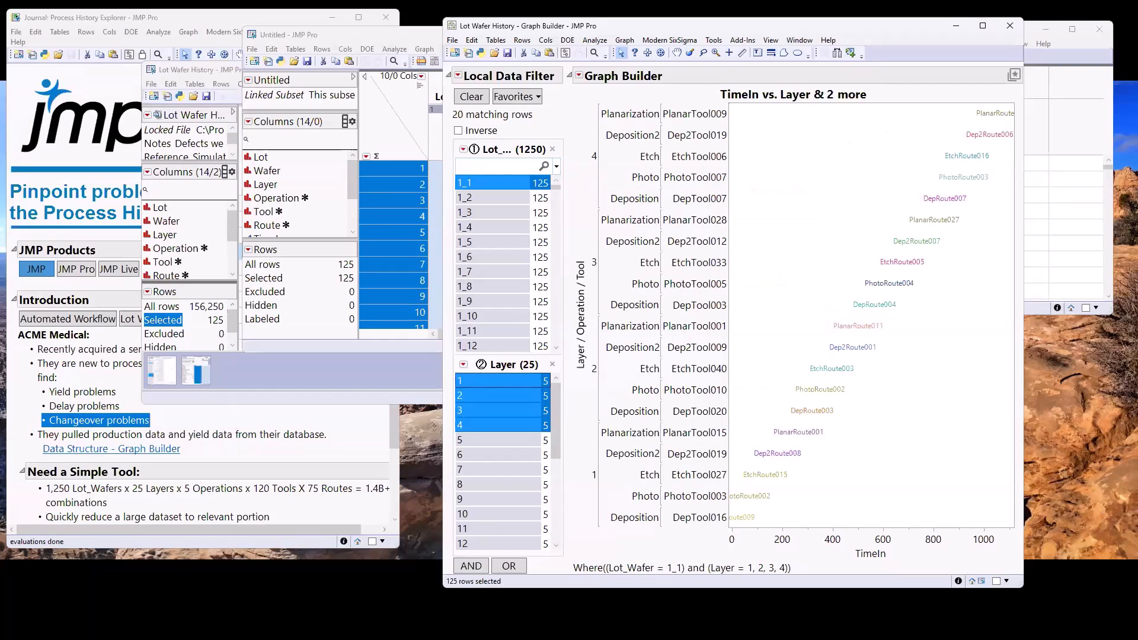
left_click_drag(518, 499, 509, 379)
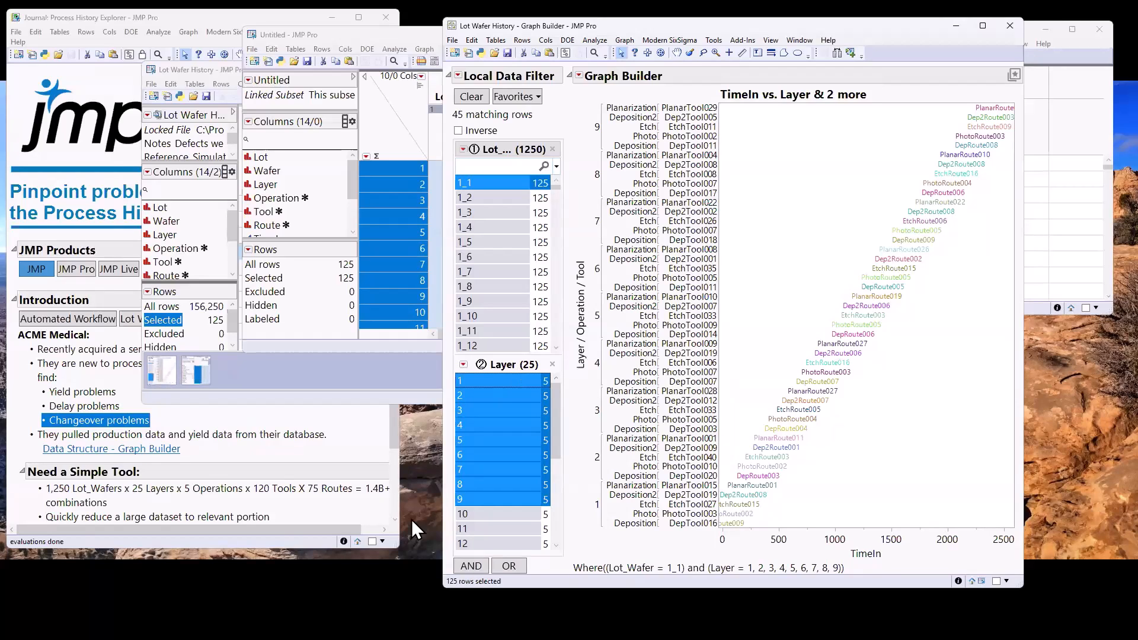
Move the Graph Builder window out of the way and widen the linked subset table until its columns through Lot_Wafer are visible
left_click(395, 503)
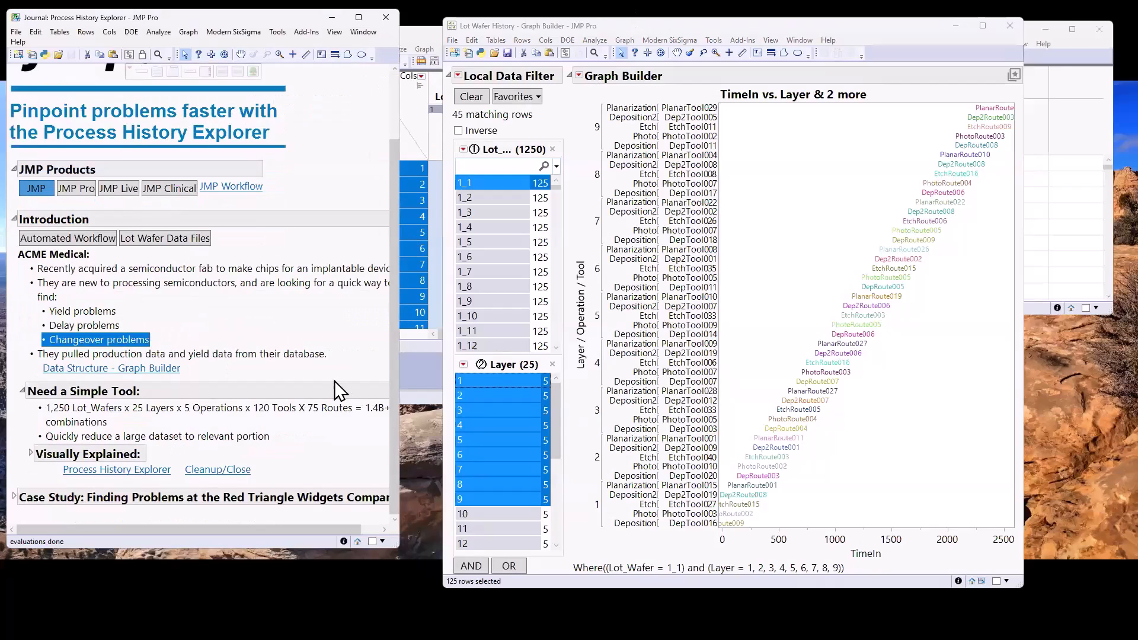
scroll(272, 389, "up", 3)
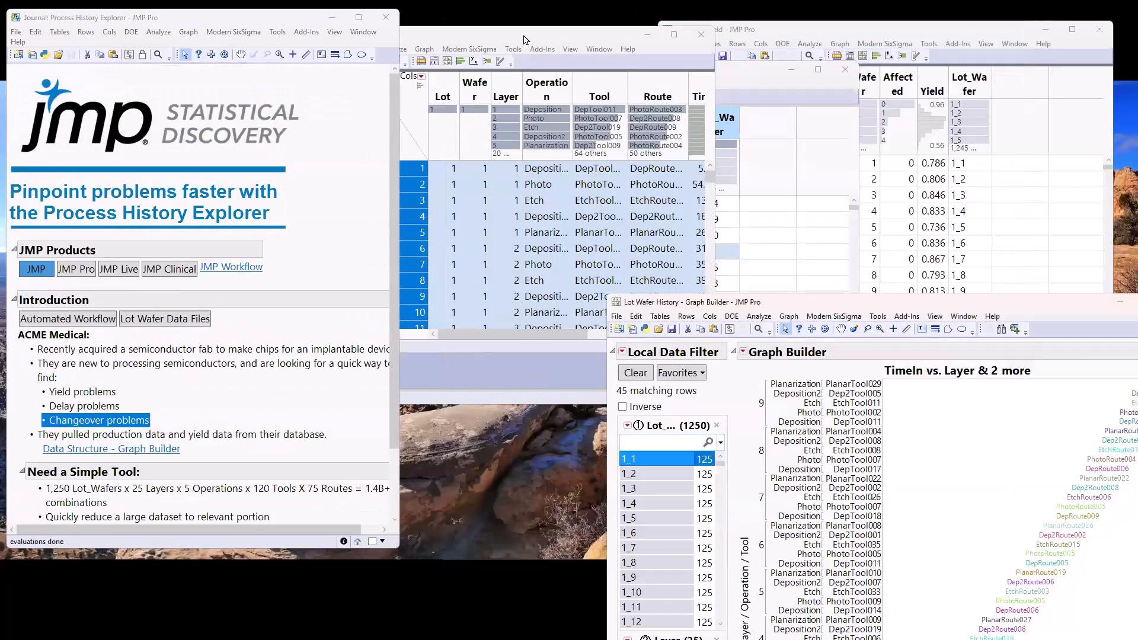
left_click_drag(524, 36, 688, 51)
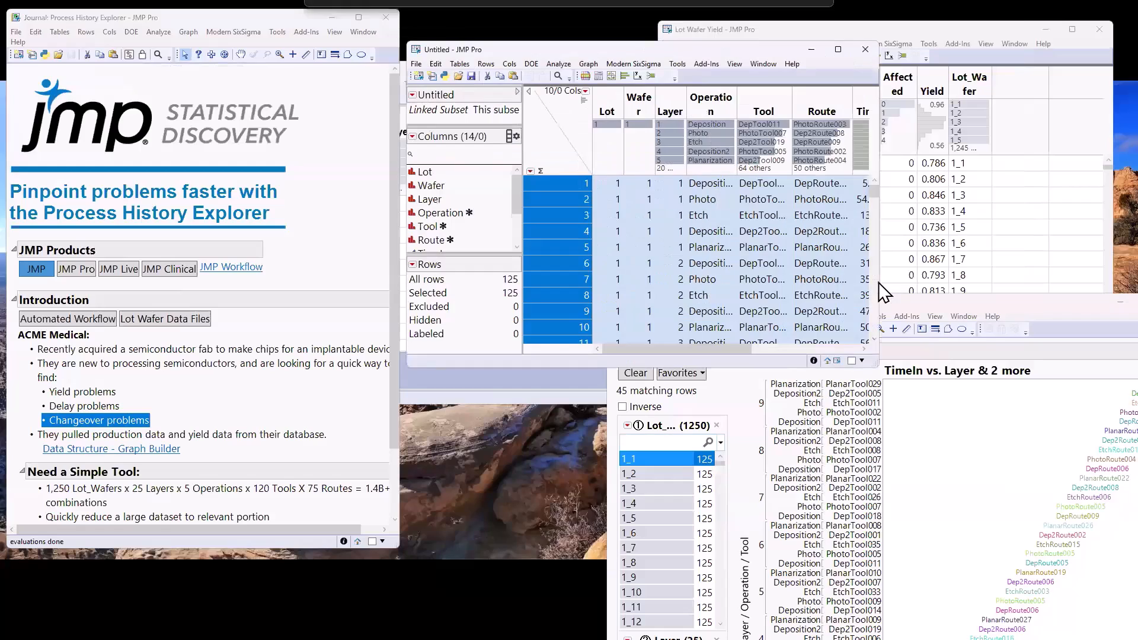
left_click_drag(882, 242, 1057, 249)
Highlight the journal line on Lot_Wafer, layer, operation, tool and route combinations, and widen the journal so it fits on one line
left_click(258, 498)
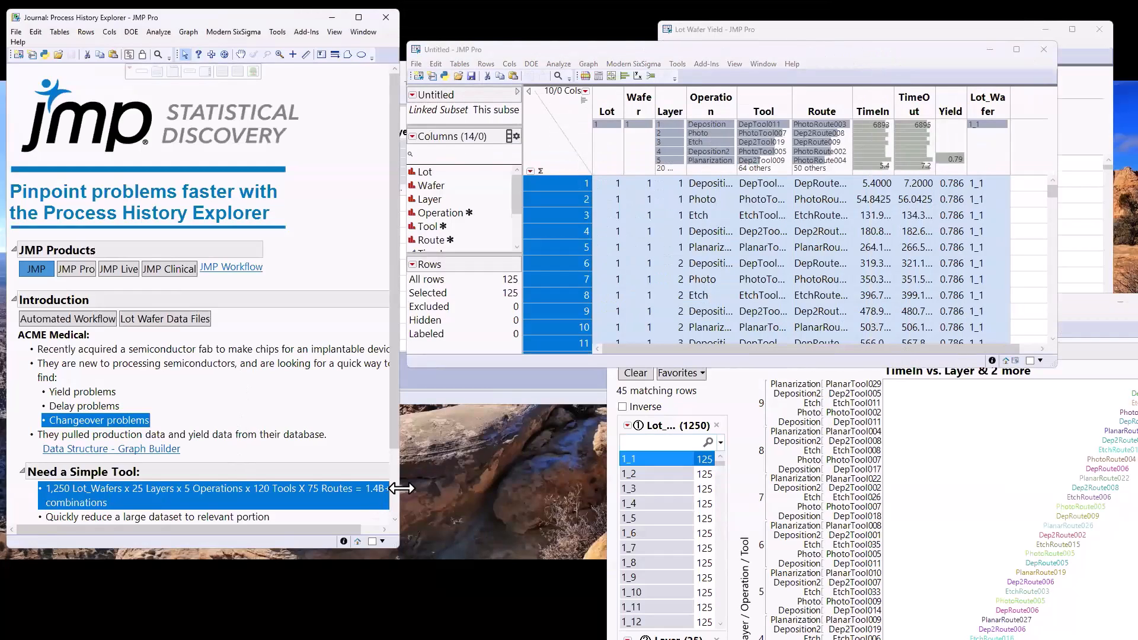
left_click_drag(401, 488, 495, 488)
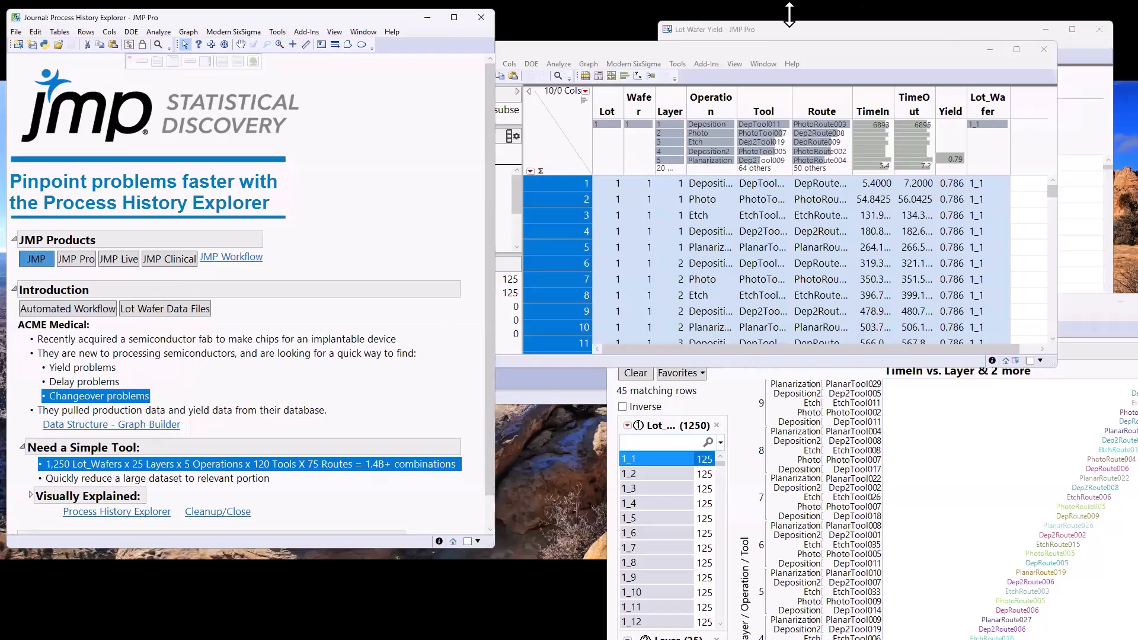
Close the linked subset table and move the Lot Wafer History table beside the journal text
left_click(618, 59)
left_click(1044, 50)
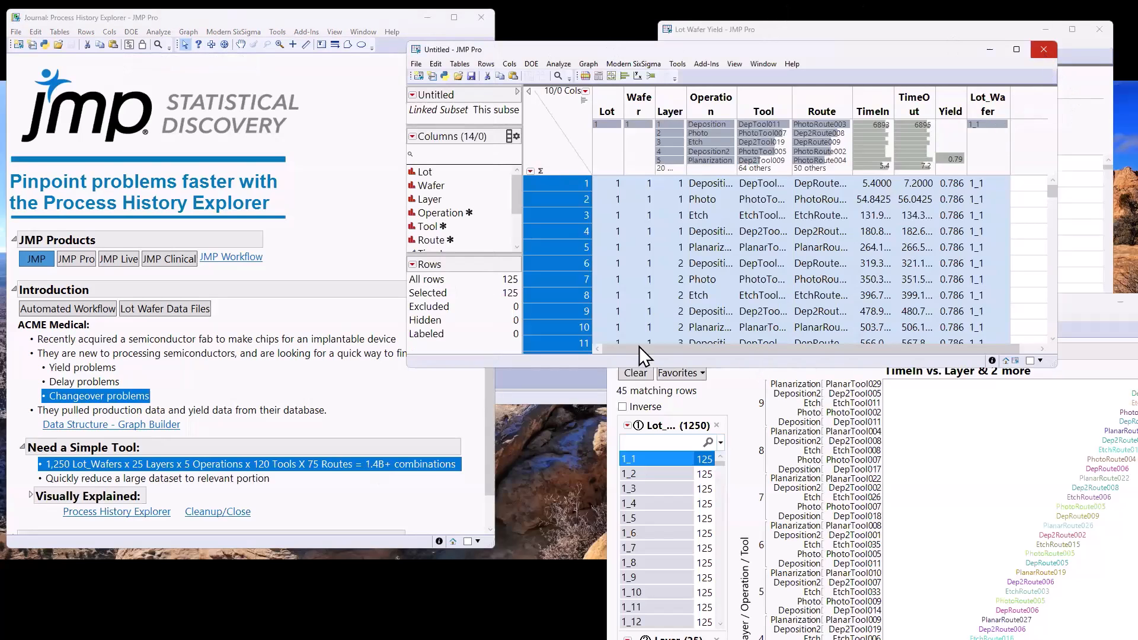
left_click_drag(602, 72, 845, 83)
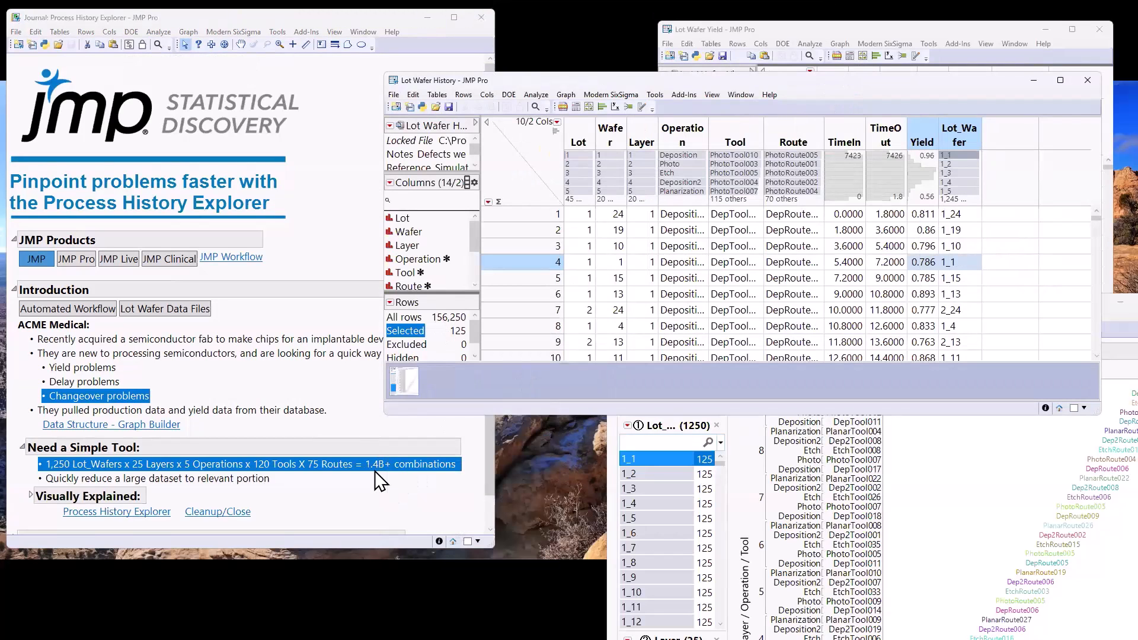
Highlight "Quickly reduce a large dataset to relevant portion" and expand Visually Explained, enlarging the journal to show the whole Response Screening illustration
left_click(255, 480)
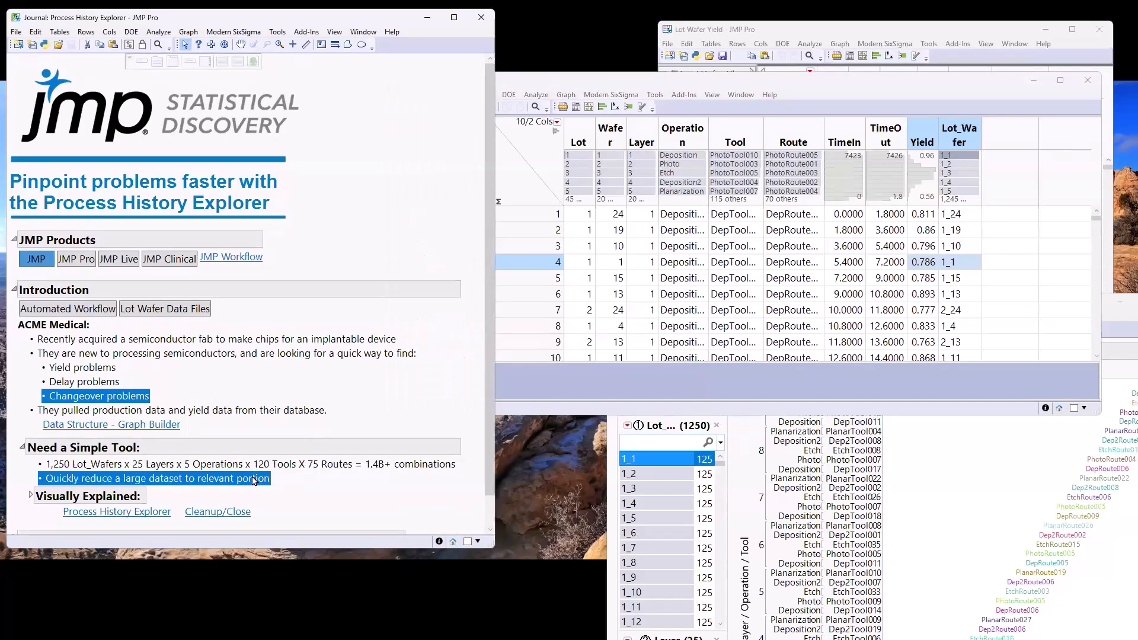
scroll(323, 383, "down", 1)
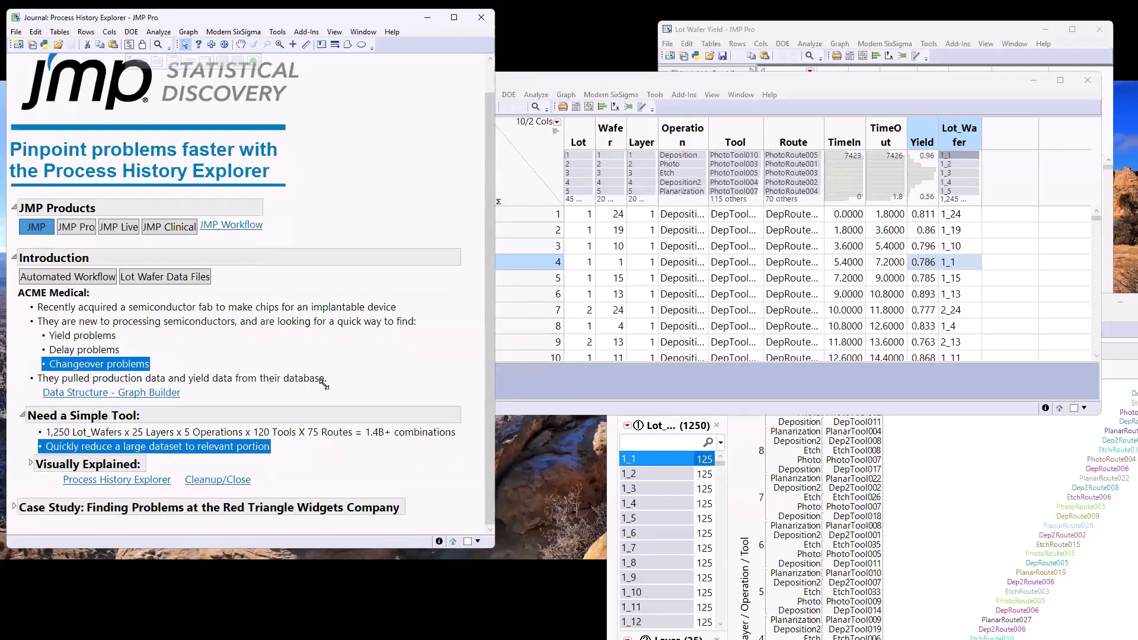
left_click(31, 464)
scroll(457, 499, "down", 5)
scroll(415, 412, "down", 3)
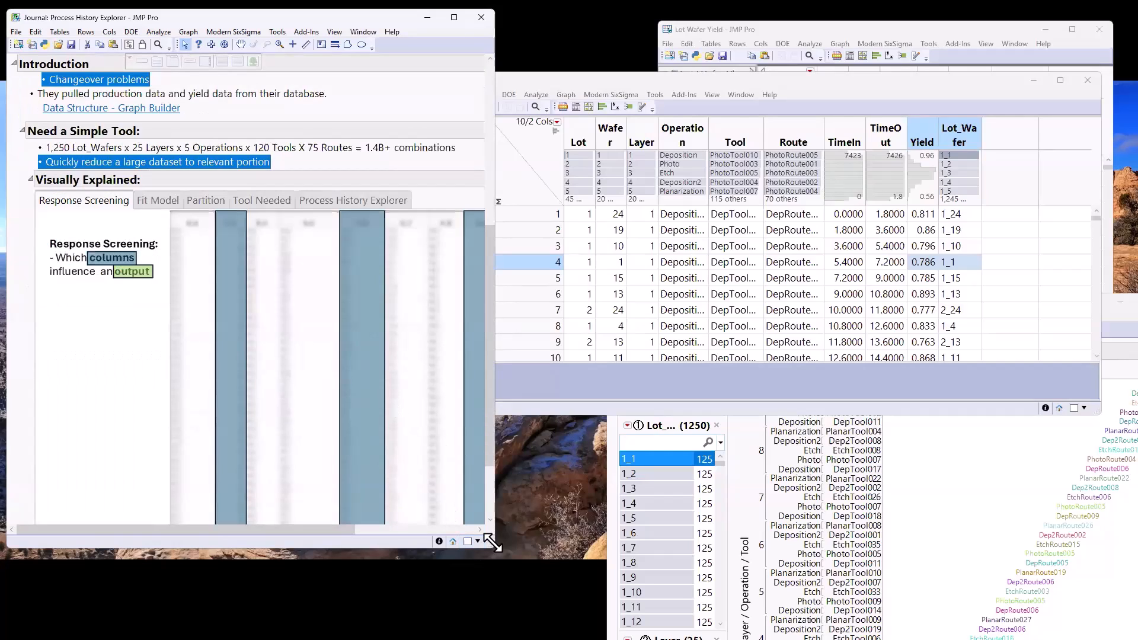
left_click_drag(491, 542, 690, 612)
Start Response Screening on the Lot Wafer History table and assign Yield as the Y response
left_click(753, 85)
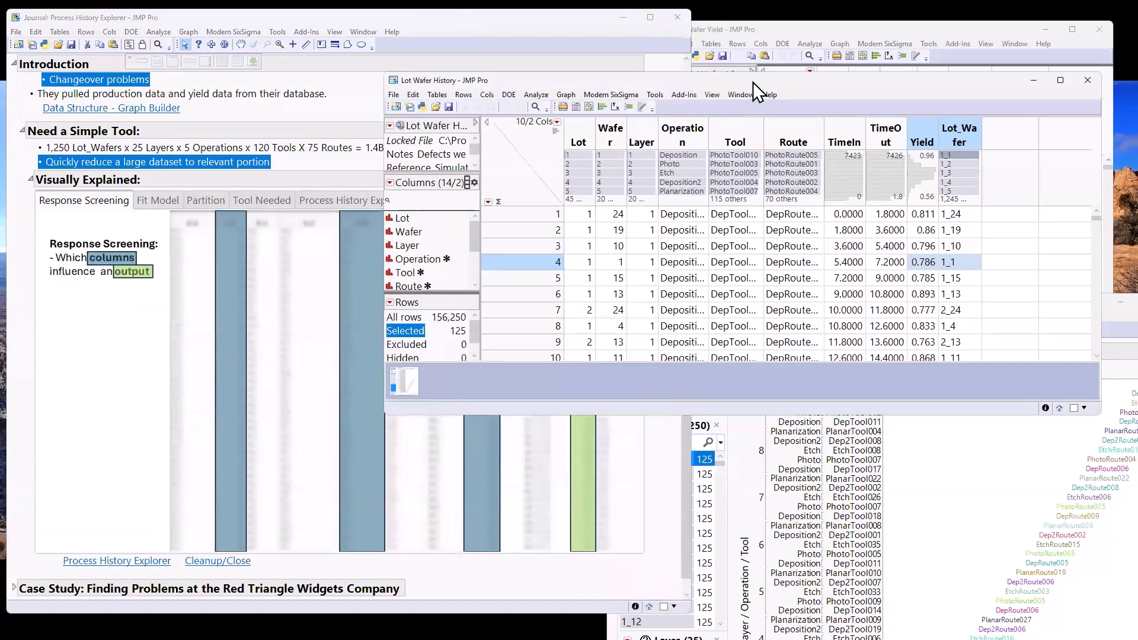
left_click(545, 97)
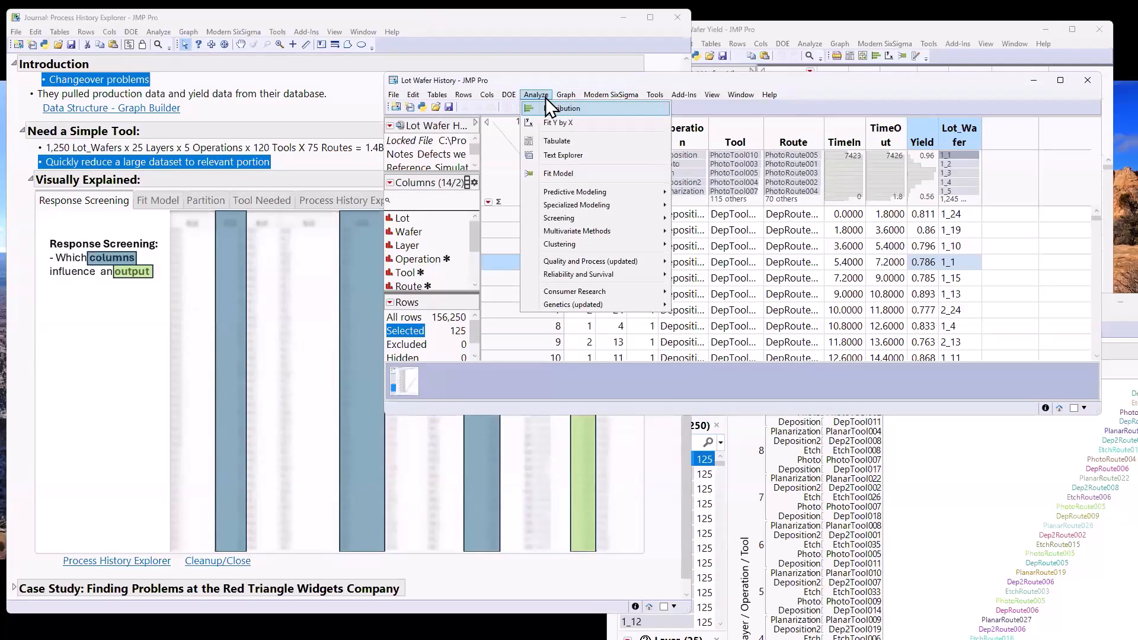
mouse_move(576, 224)
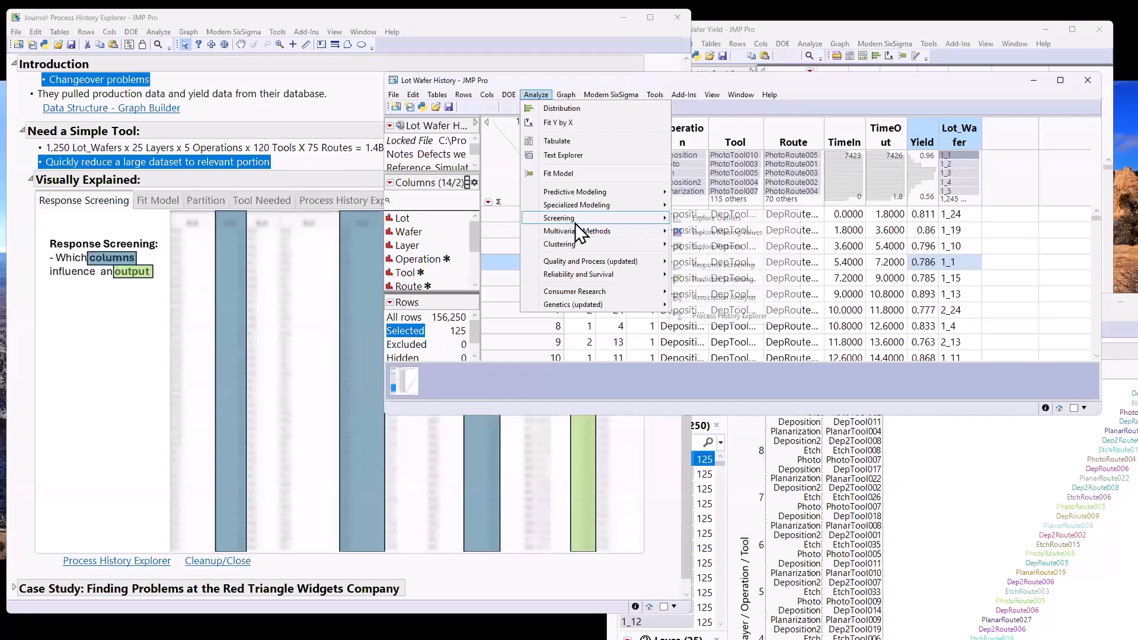
left_click(730, 267)
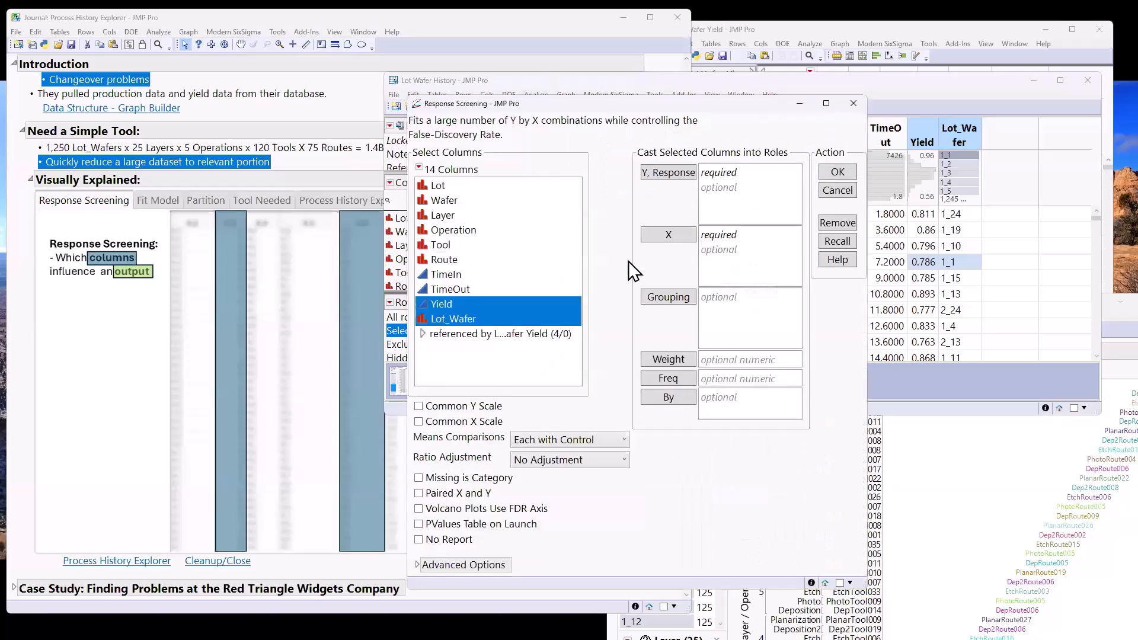
left_click(443, 305)
left_click_drag(496, 104, 310, 156)
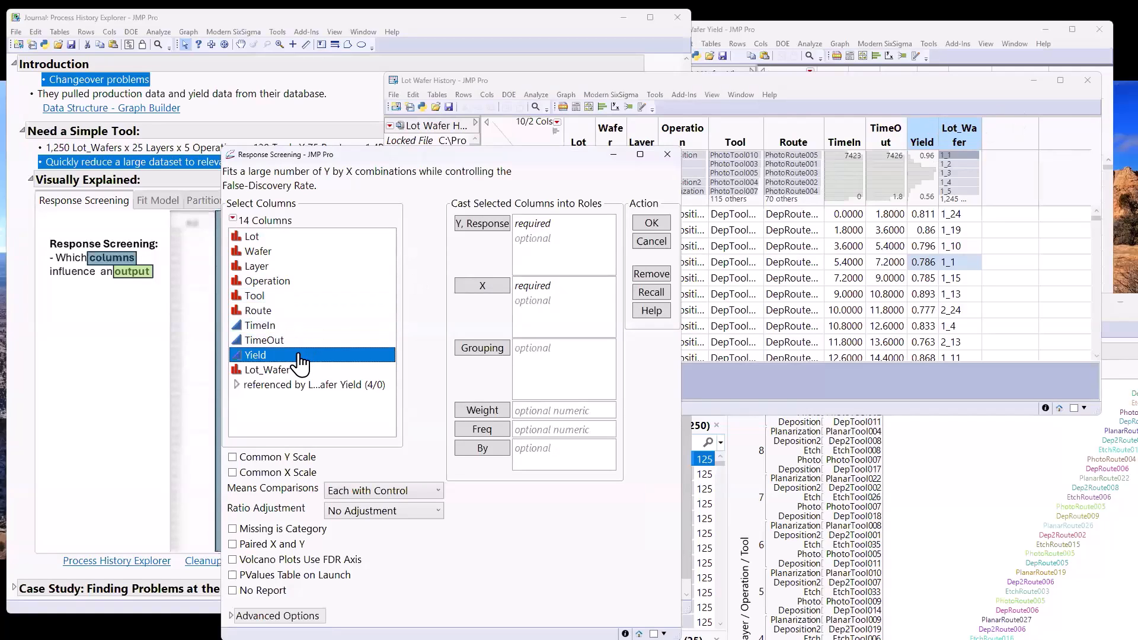
left_click(484, 228)
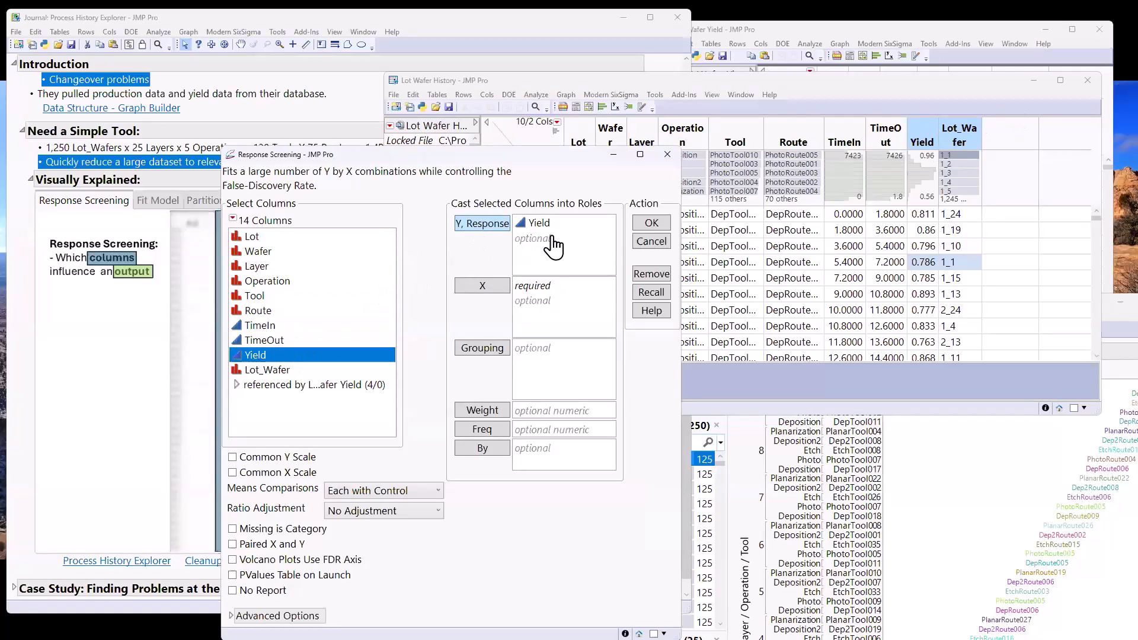
Assign Operation, Tool and Route as the X columns and run the Response Screening analysis
left_click_drag(291, 283, 292, 313)
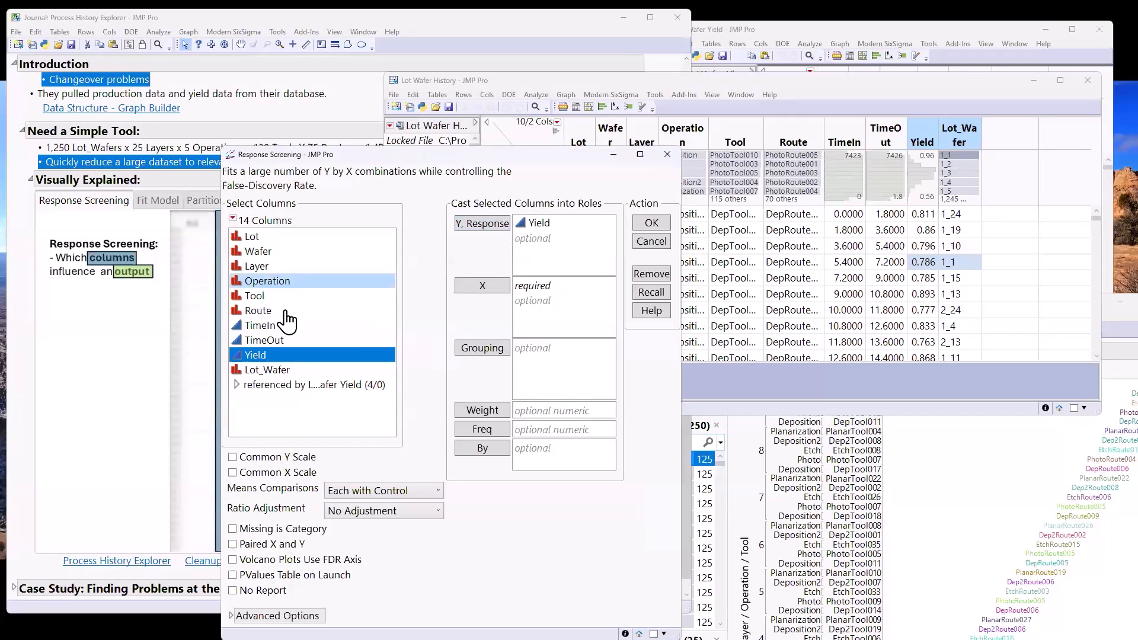
left_click(473, 287)
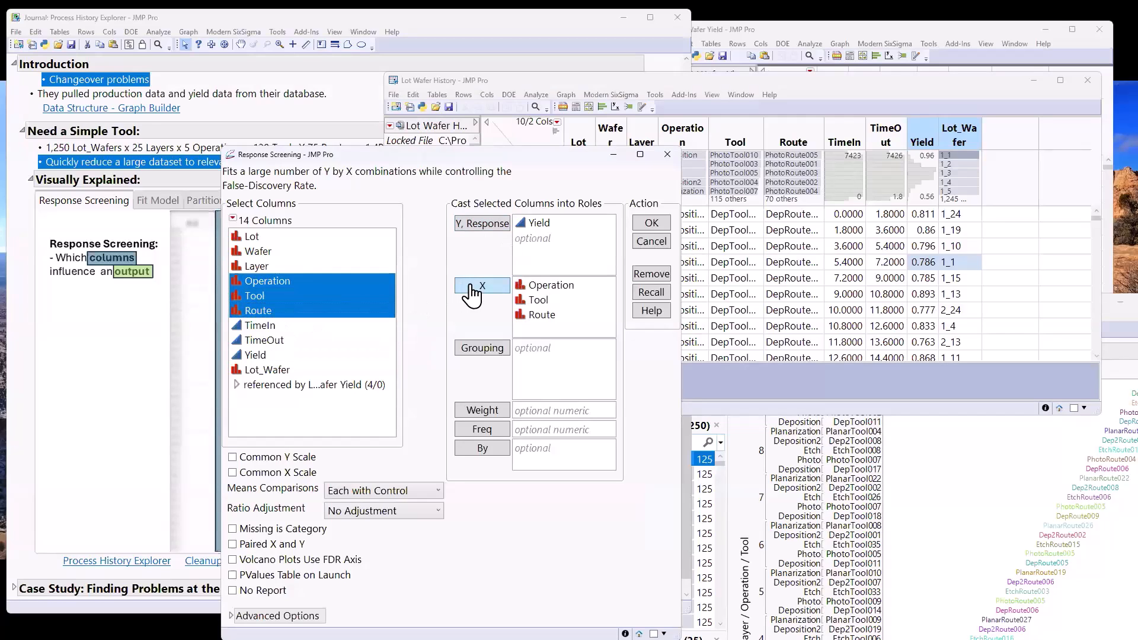
left_click(652, 223)
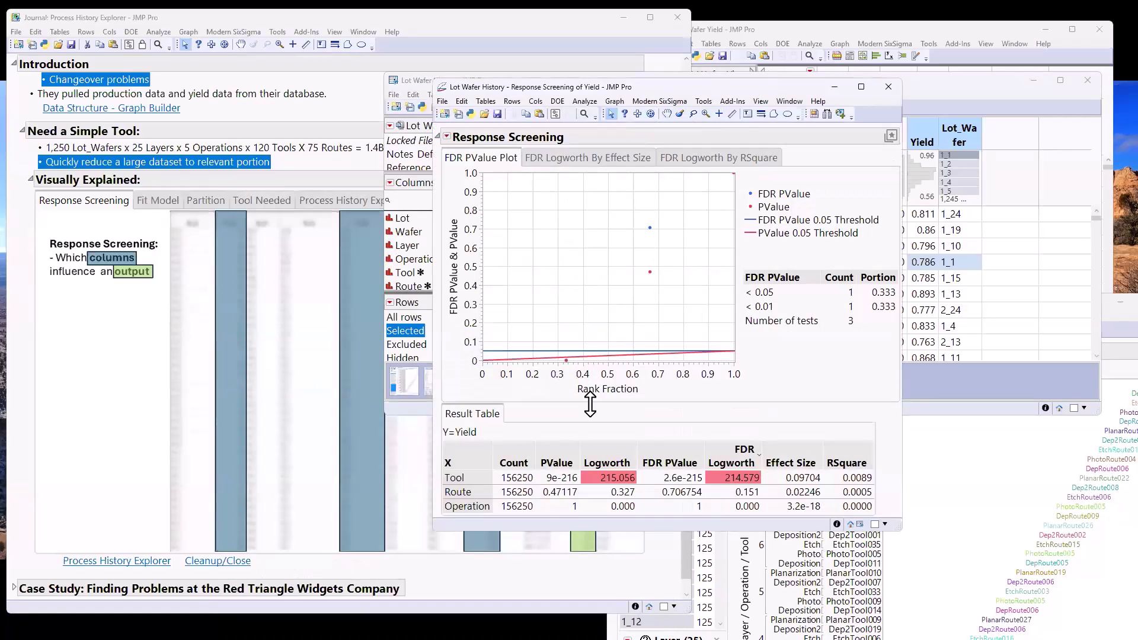
Select the Tool row in the Response Screening result table, move the report aside, and bring the journal forward
left_click(456, 478)
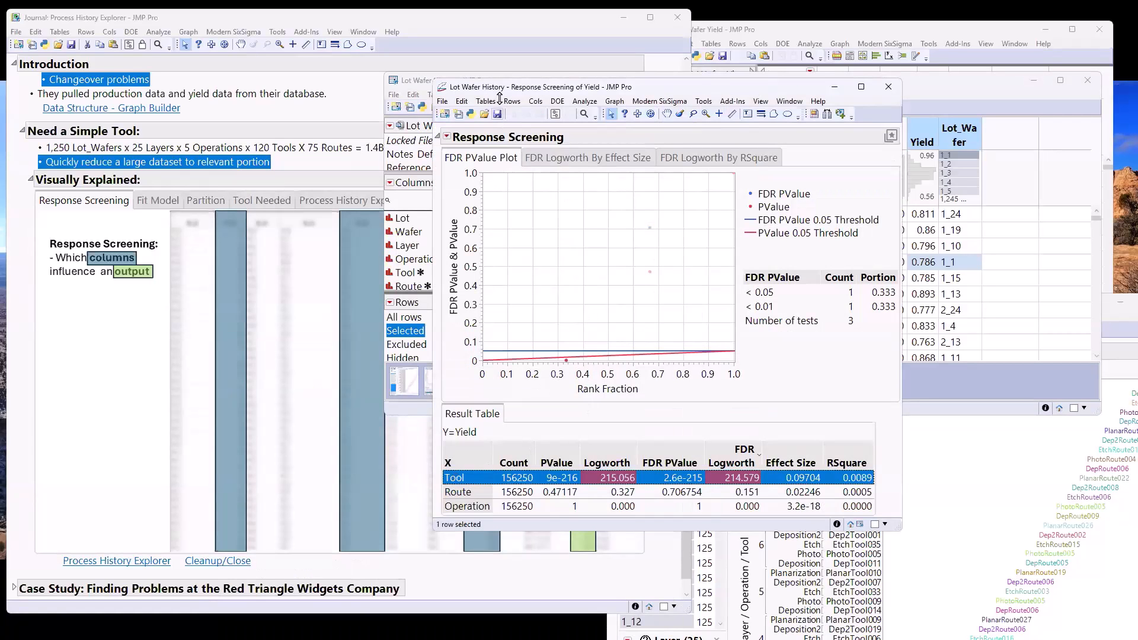
left_click_drag(502, 90, 627, 77)
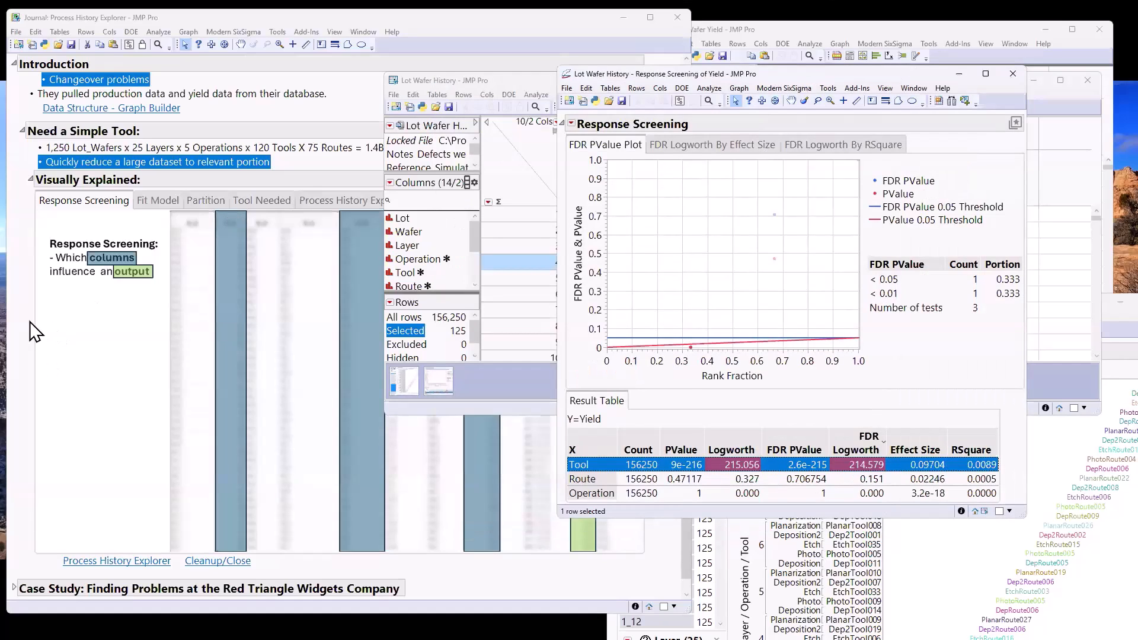
left_click(31, 321)
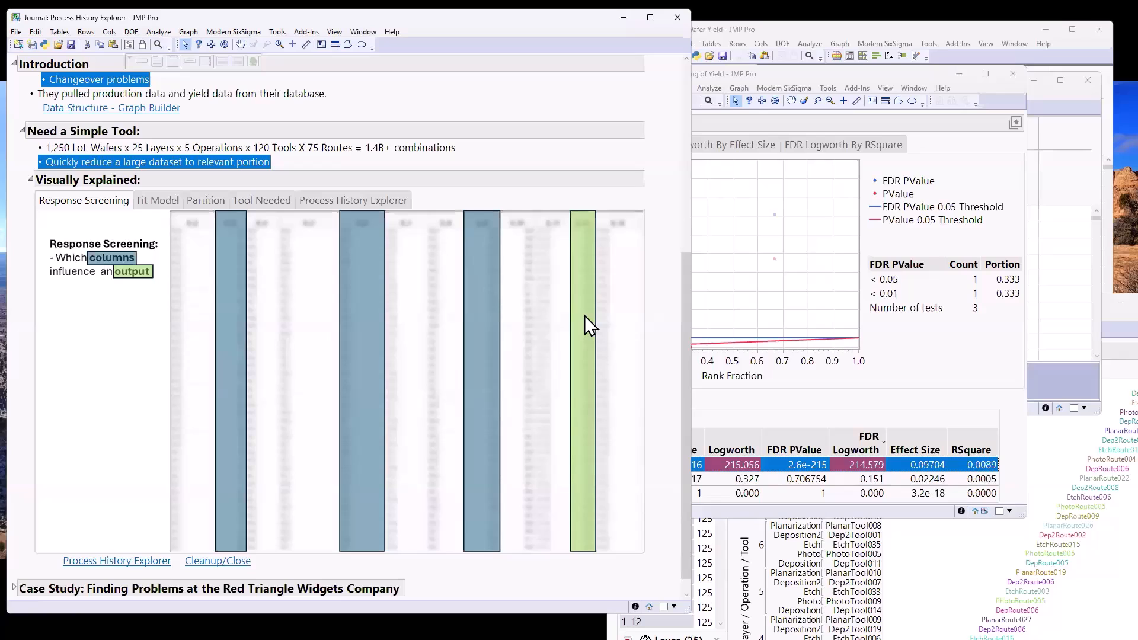
Bring the Response Screening report forward and fit the selected Tool item to get the oneway analysis of Yield
left_click(929, 358)
left_click(571, 124)
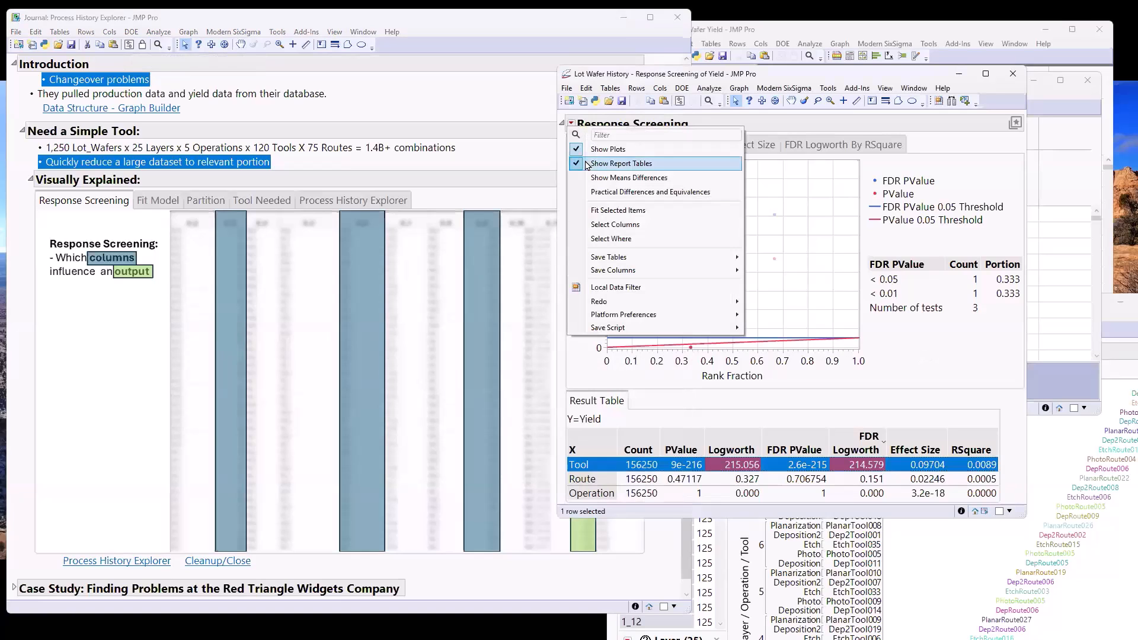
left_click(618, 209)
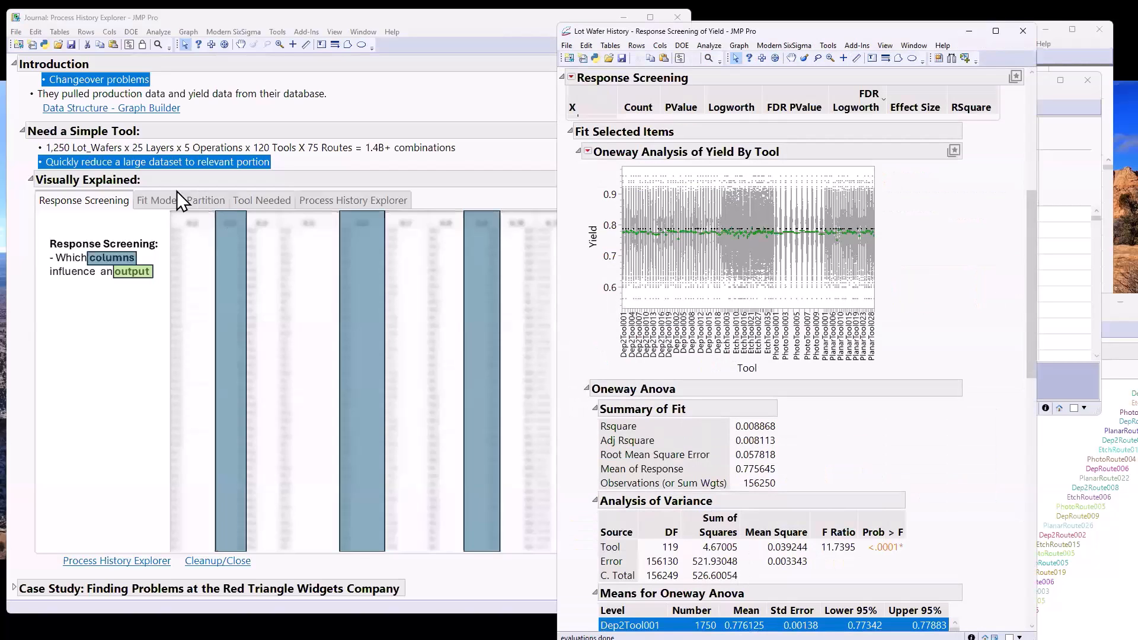
Show the Fit Model illustration under Visually Explained in the journal, and close the Response Screening report
left_click(166, 202)
left_click(942, 282)
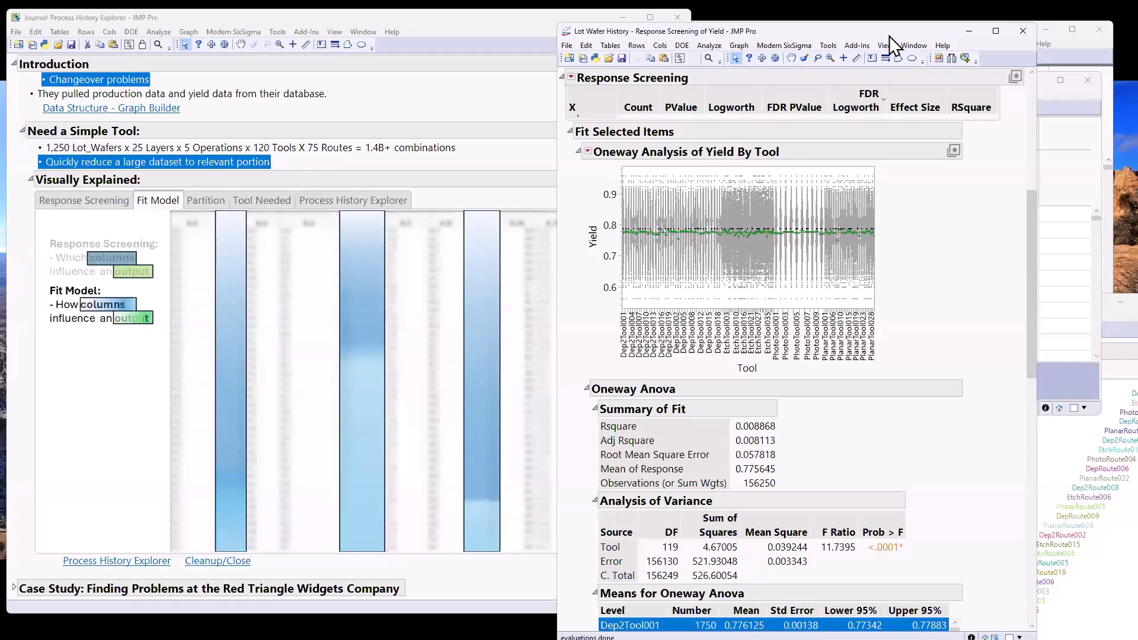
left_click(1015, 34)
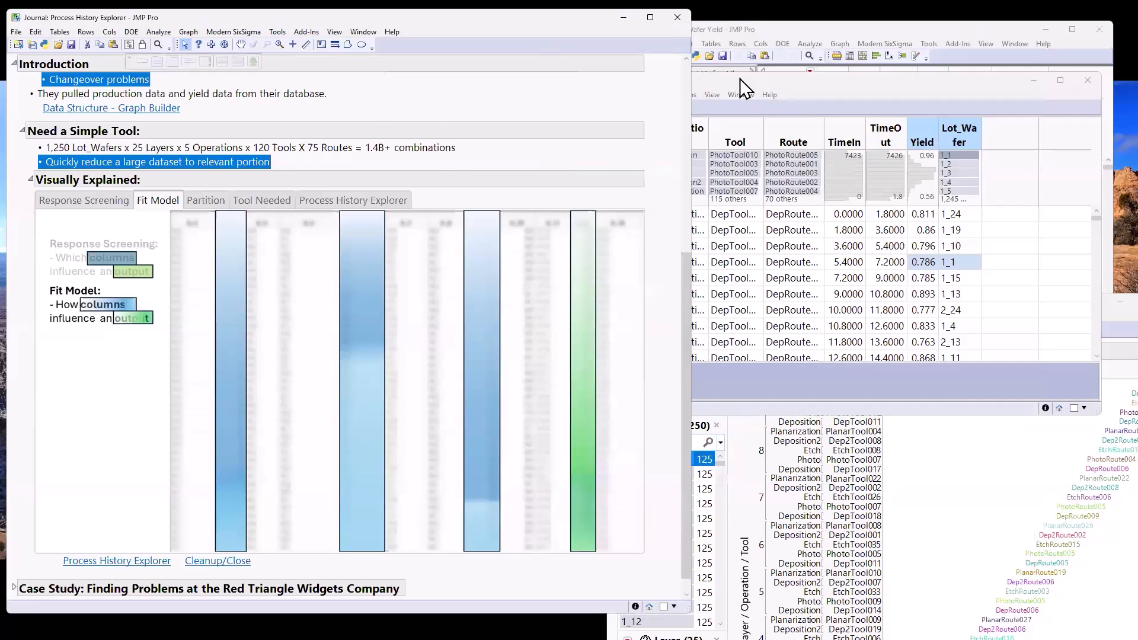
Start a Partition analysis on the Lot Wafer History table and assign Yield as the Y response
left_click(740, 78)
left_click(530, 93)
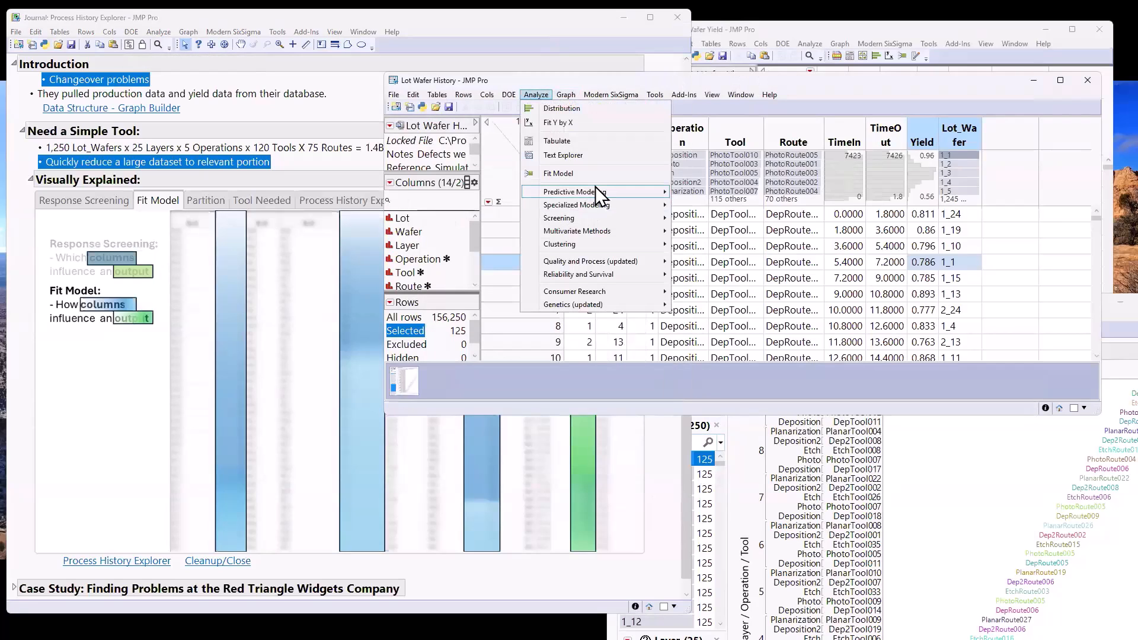
mouse_move(595, 190)
left_click(711, 211)
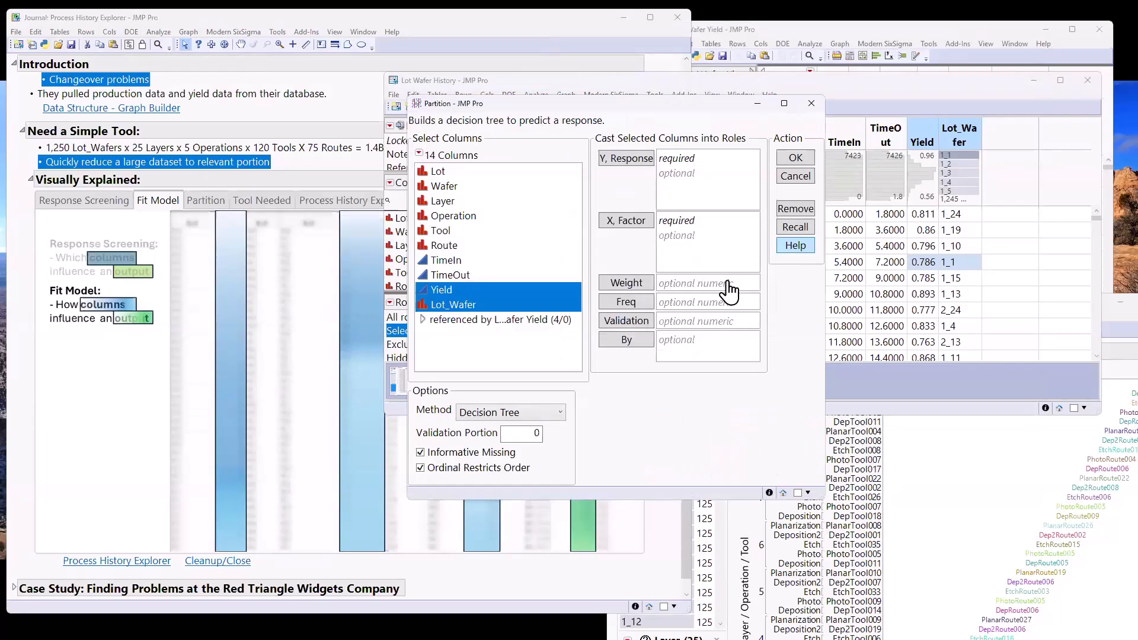
left_click(468, 288)
left_click(623, 157)
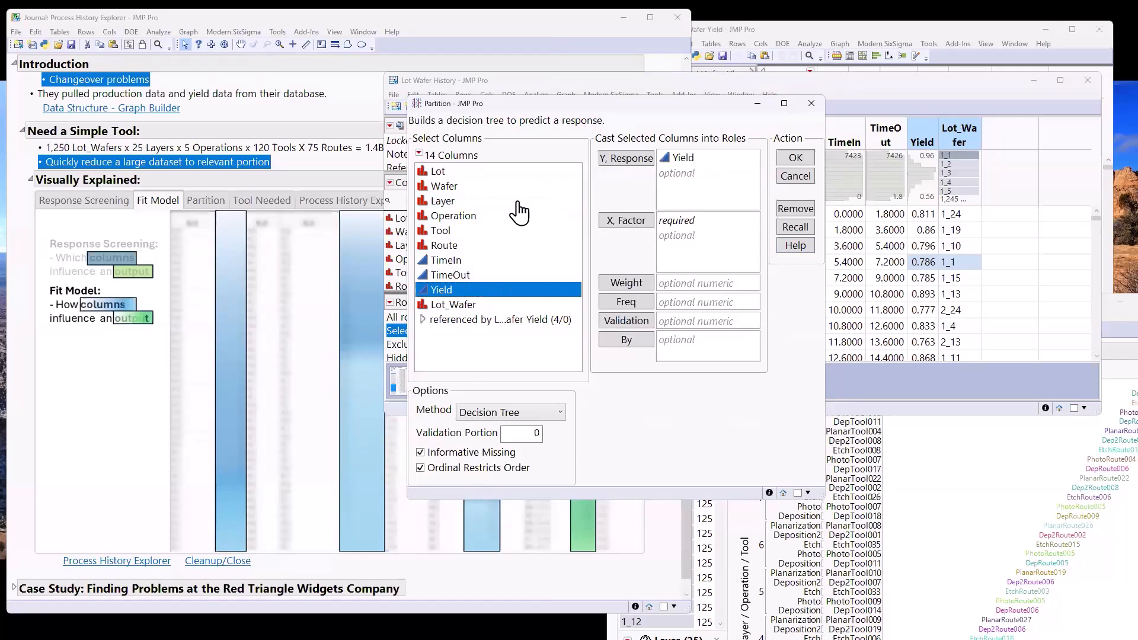
Assign Operation, Tool and Route as the X factors and run the Partition analysis
left_click(492, 245, "shift")
left_click(626, 221)
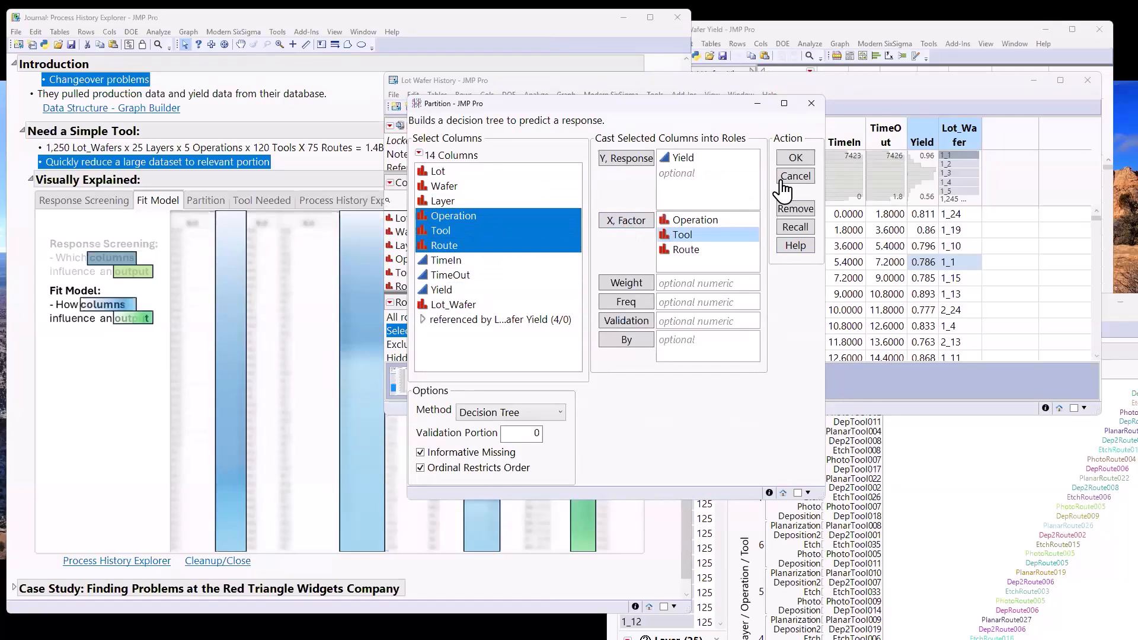
left_click(794, 158)
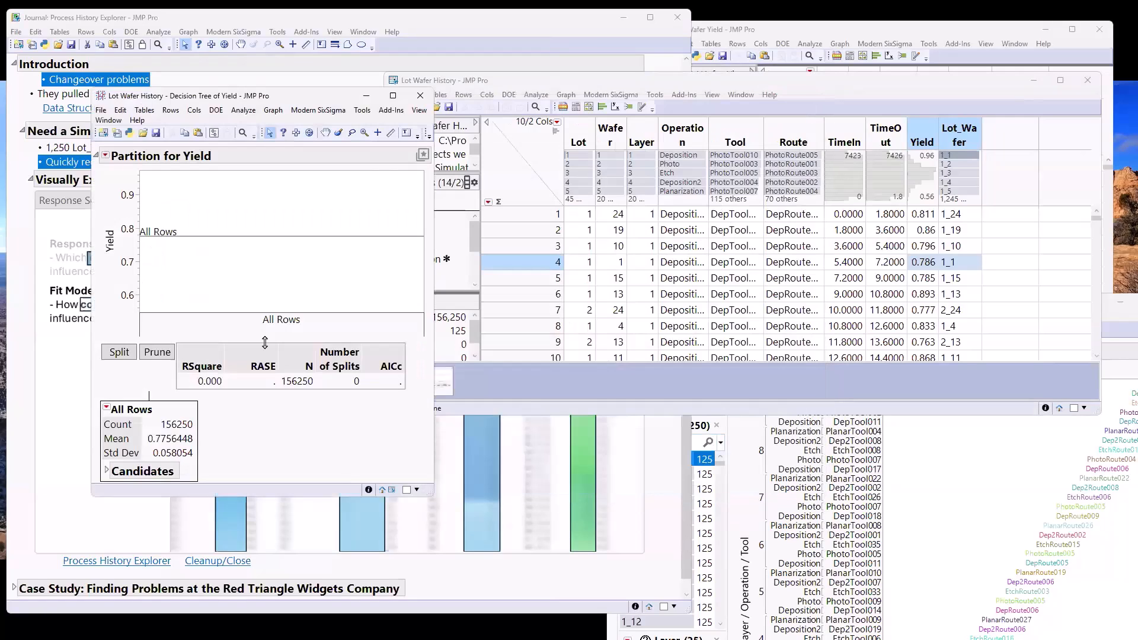
Split the Yield decision tree once, review the tools in each branch, and close the Partition report
left_click(119, 352)
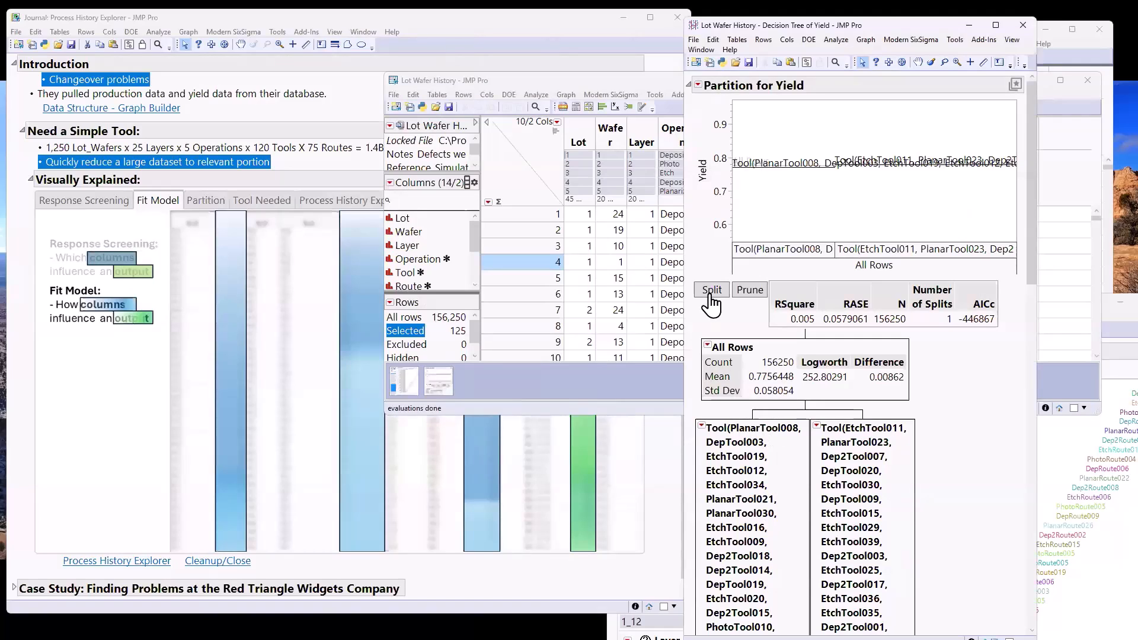
scroll(948, 425, "down", 3)
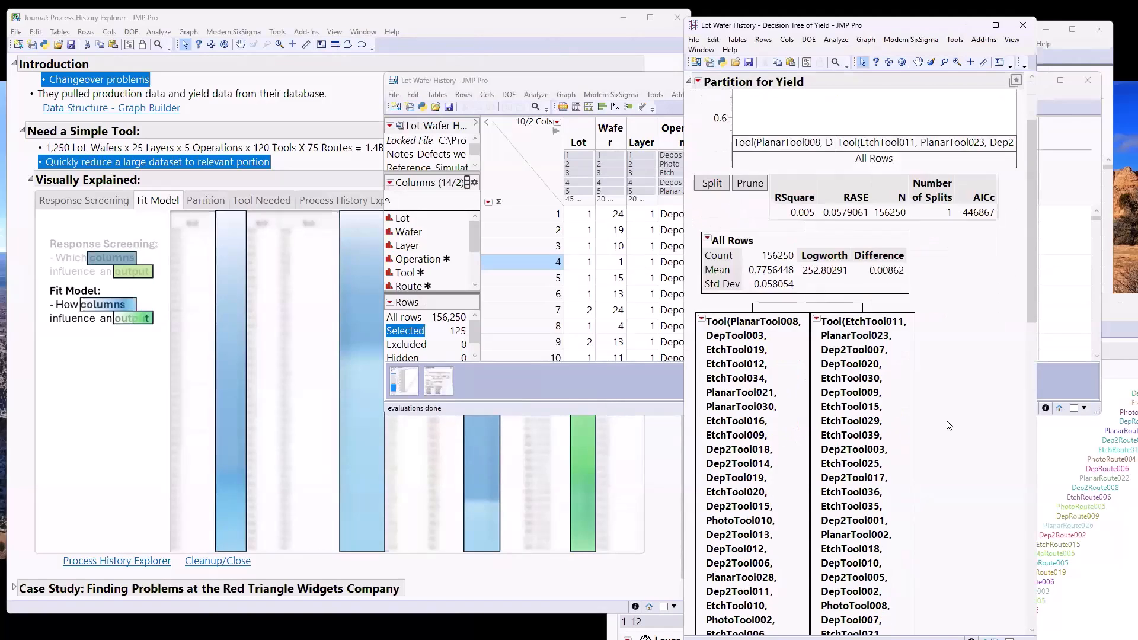
left_click(1024, 25)
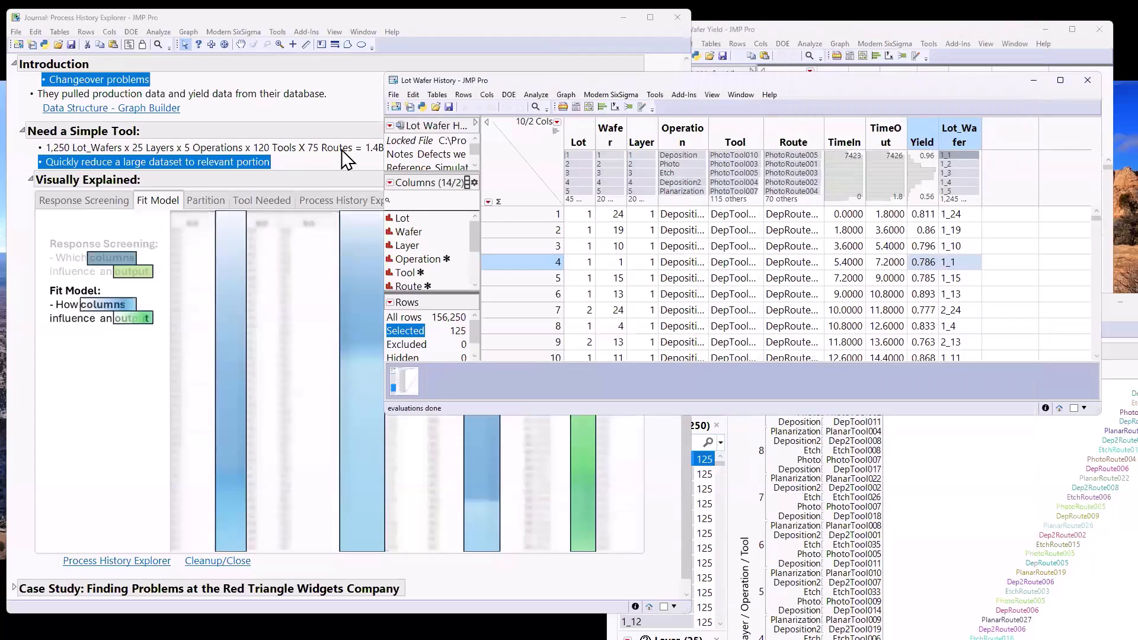
Go through the Partition, Tool Needed and Process History Explorer illustrations under Visually Explained in the journal
left_click(209, 200)
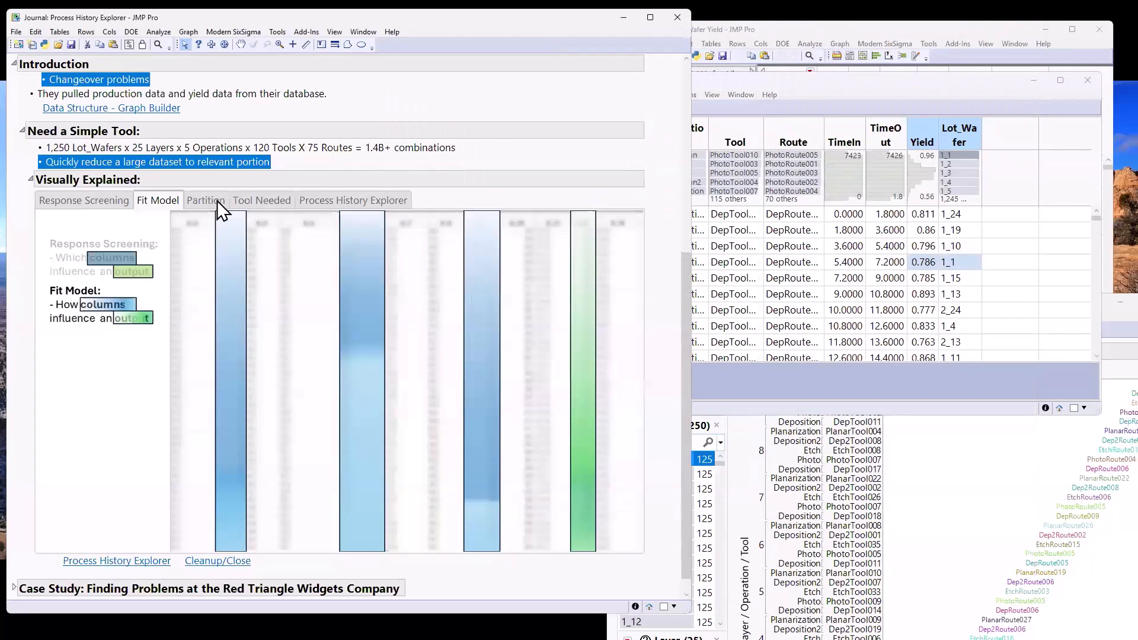
left_click(248, 200)
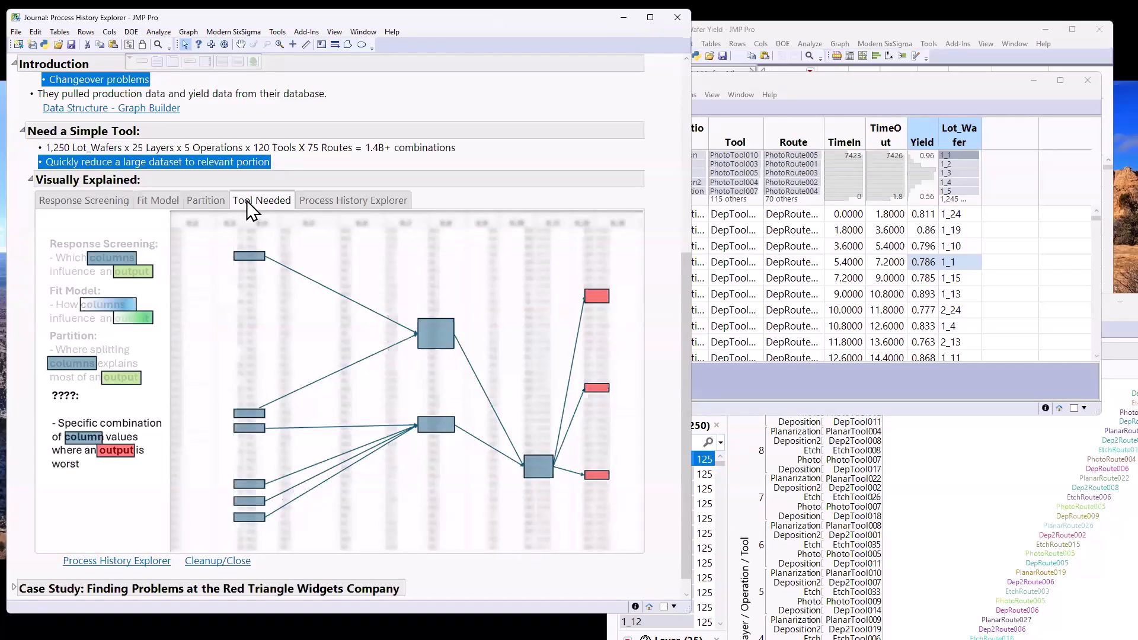
left_click(329, 202)
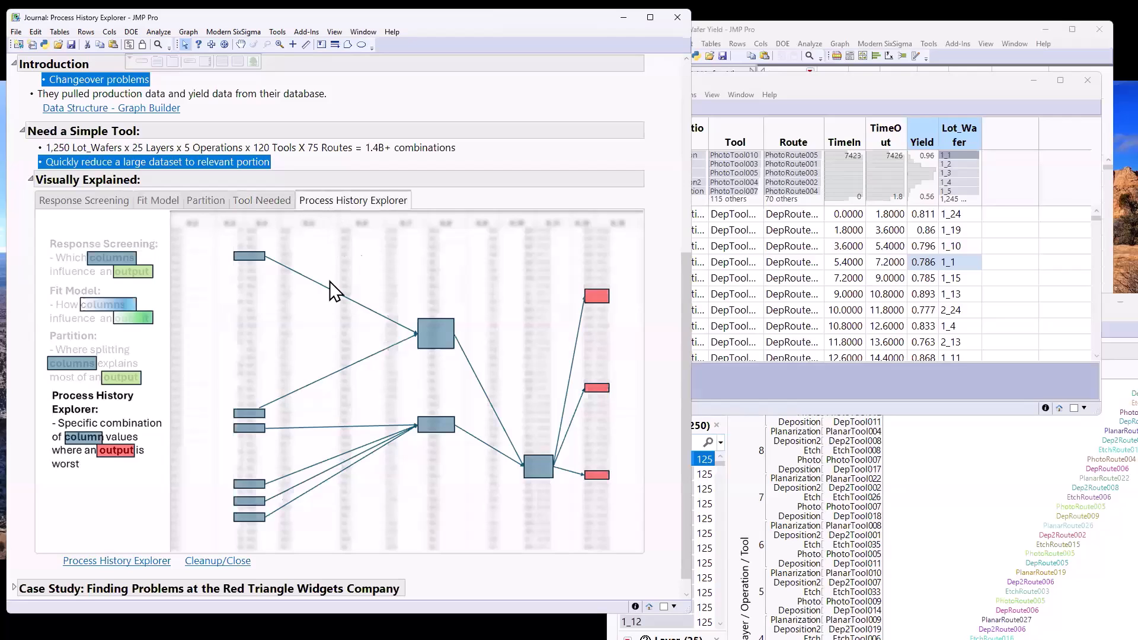
Open the Process History Explorer report from the journal, move it clear, and examine the first entries of Levels with Lowest Yields
left_click(151, 562)
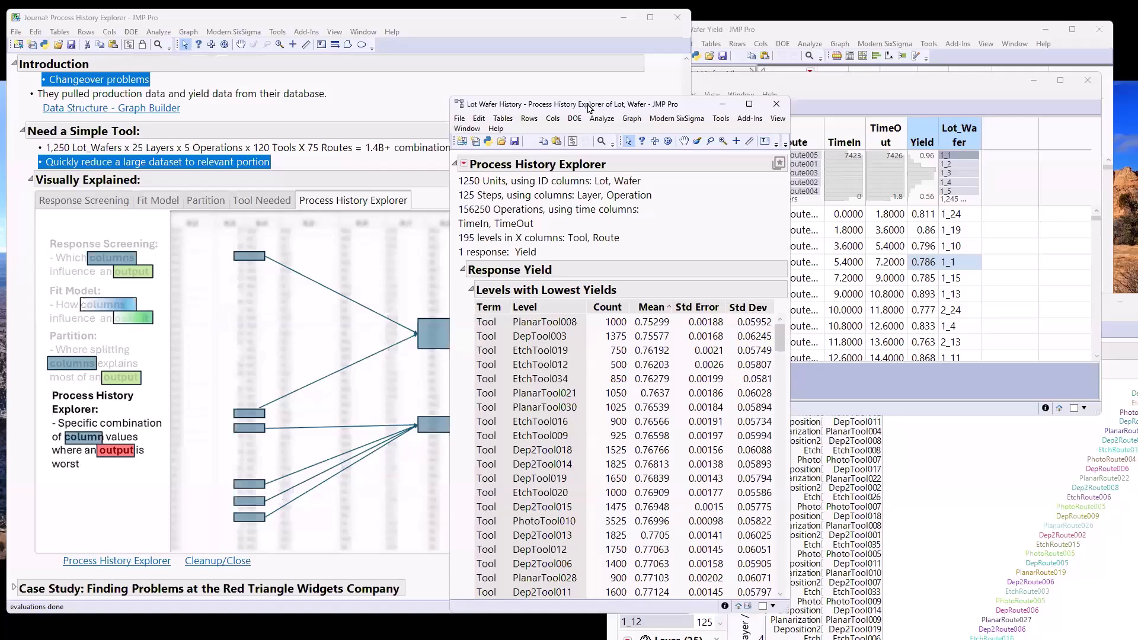
left_click_drag(598, 104, 635, 43)
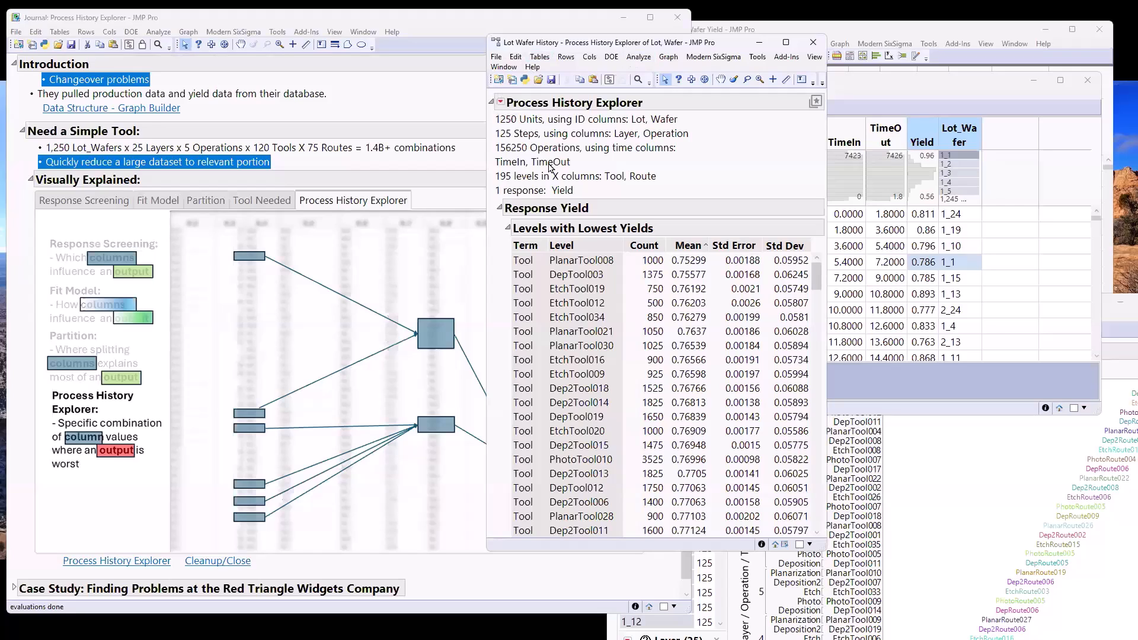
mouse_move(503, 255)
left_mouse_down()
mouse_move(572, 268)
mouse_move(617, 254)
left_mouse_up()
mouse_move(507, 249)
left_mouse_down()
mouse_move(558, 265)
mouse_move(703, 264)
left_mouse_up()
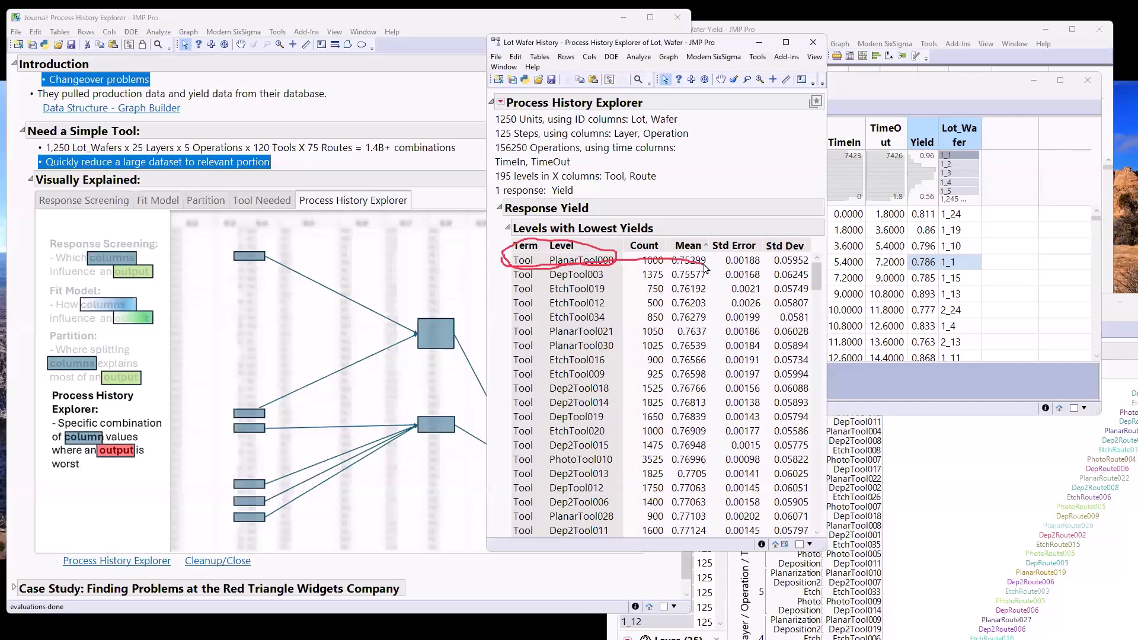
Add a local data filter on the Tool column to the Process History Explorer report
left_click(501, 101)
left_click(545, 253)
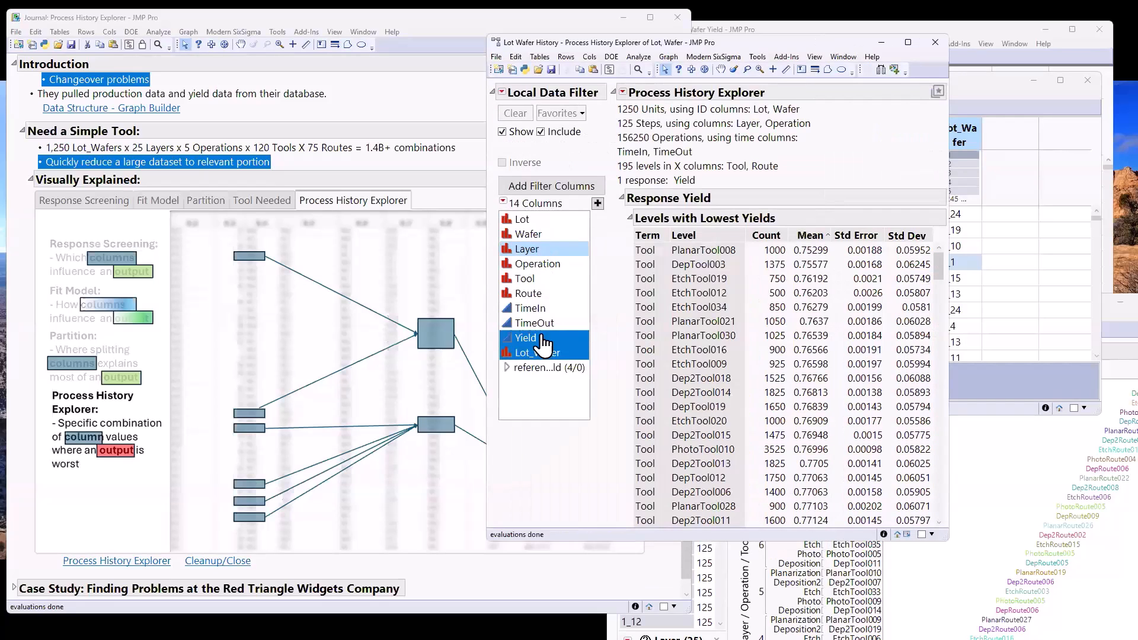
left_click(534, 283)
double_click(535, 284)
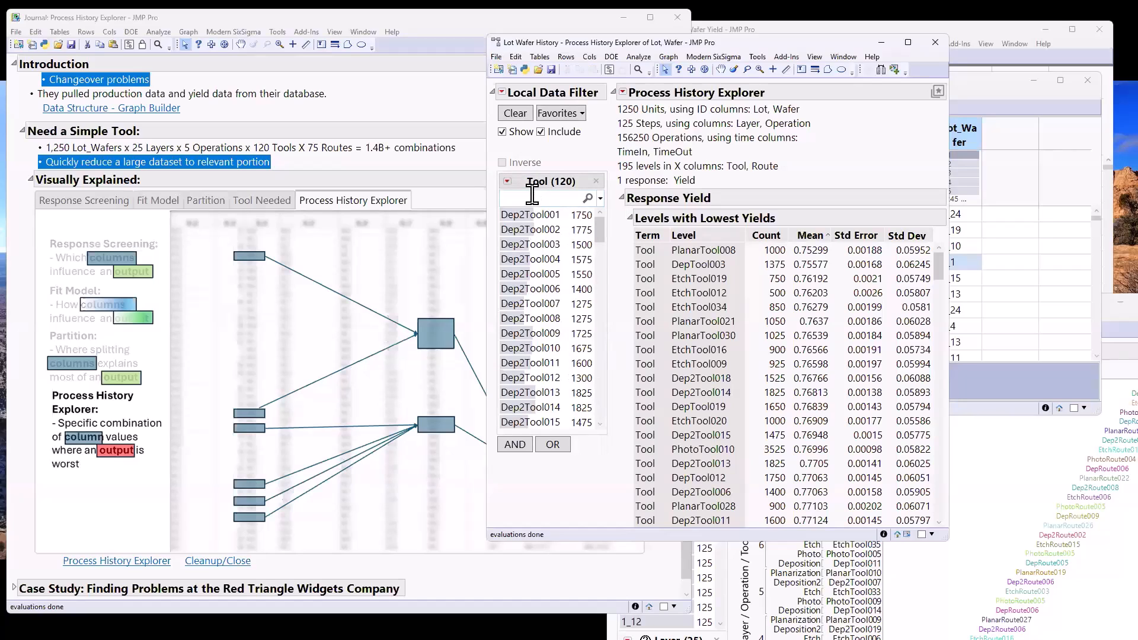
Search the Tool filter for "pla", restrict the report to PlanarTool008, and examine its lowest-yield routes
type("pla")
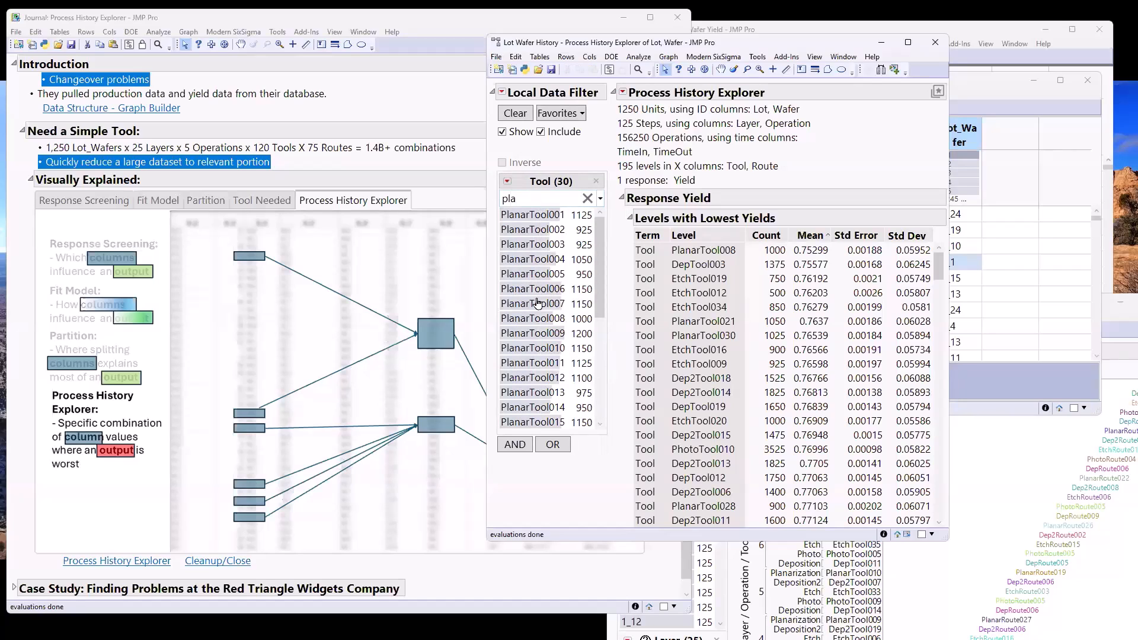
left_click(534, 319)
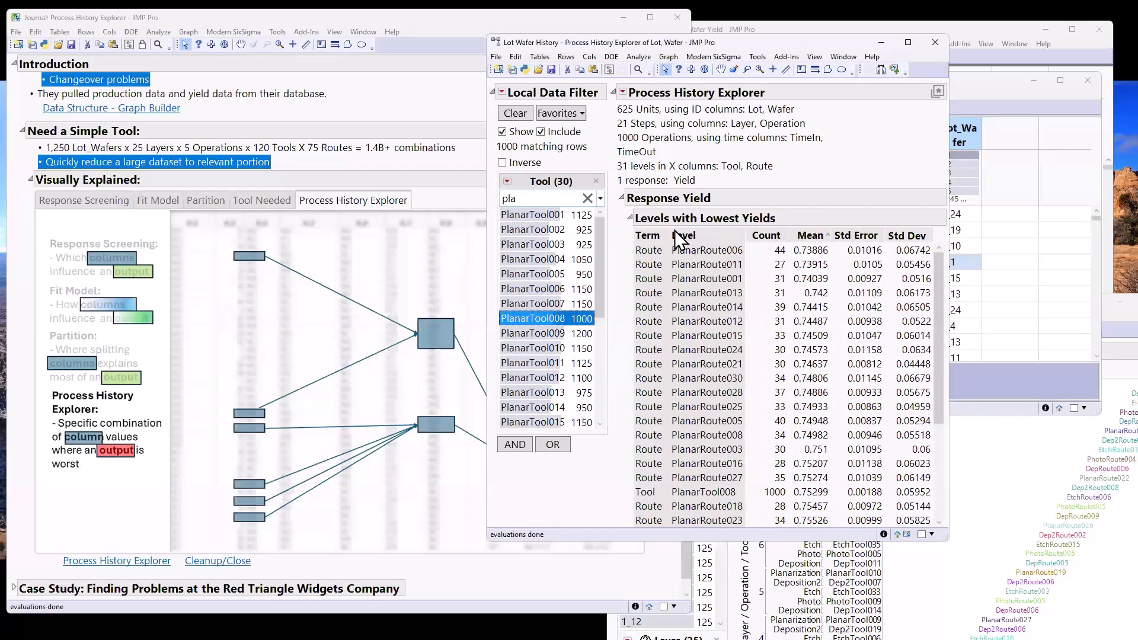
left_click_drag(625, 247, 727, 274)
left_click_drag(853, 270, 790, 226)
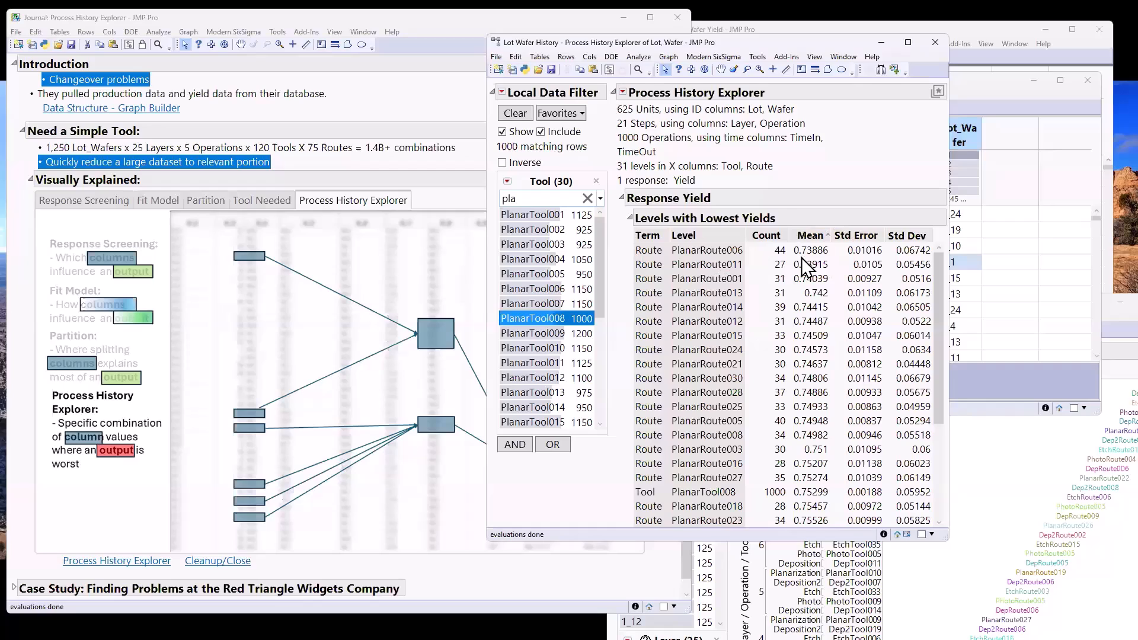